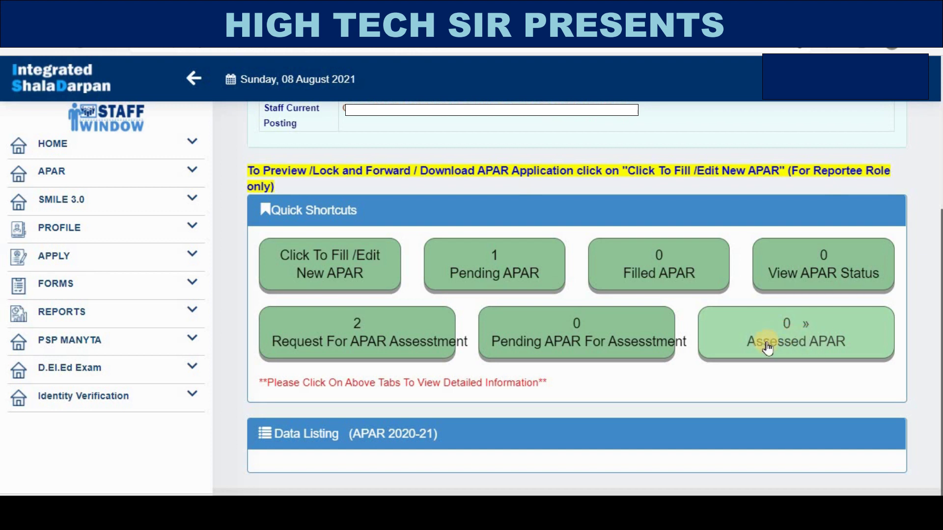
- Open the Request For APAR Assessment list and scroll to the second pending 2020-21 application
left_click(355, 344)
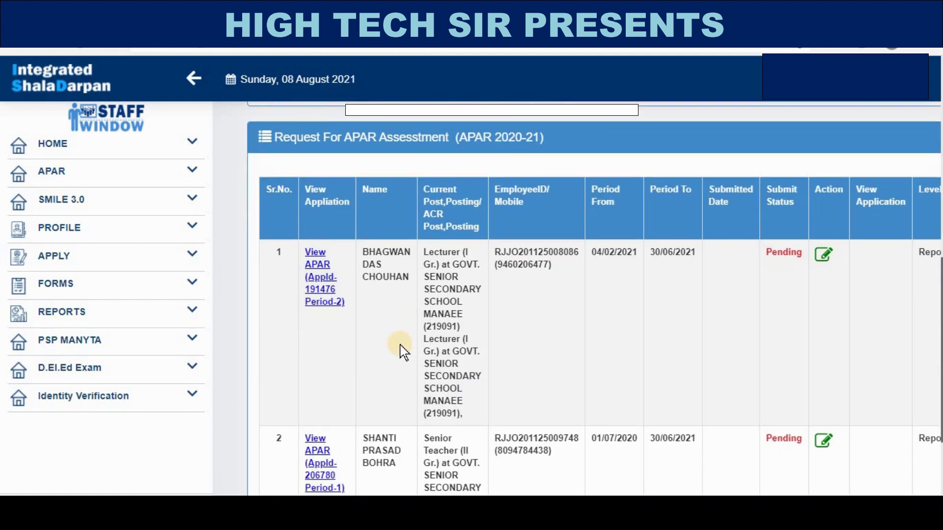
scroll(400, 346, "down", 3)
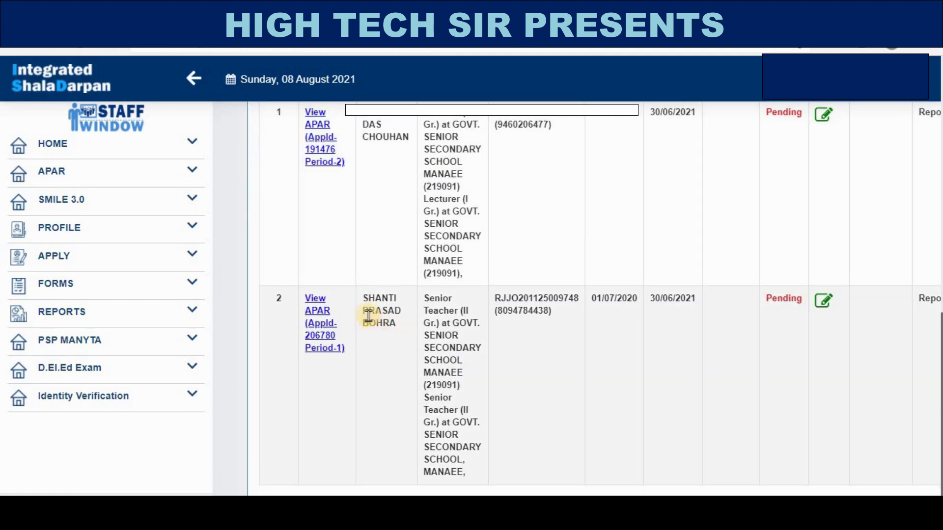
scroll(480, 347, "down", 2)
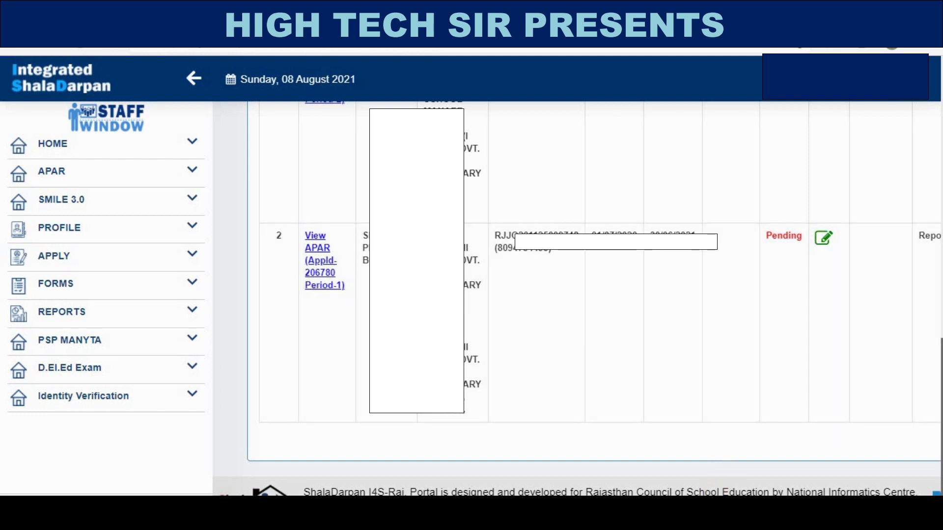
scroll(800, 292, "right", 3)
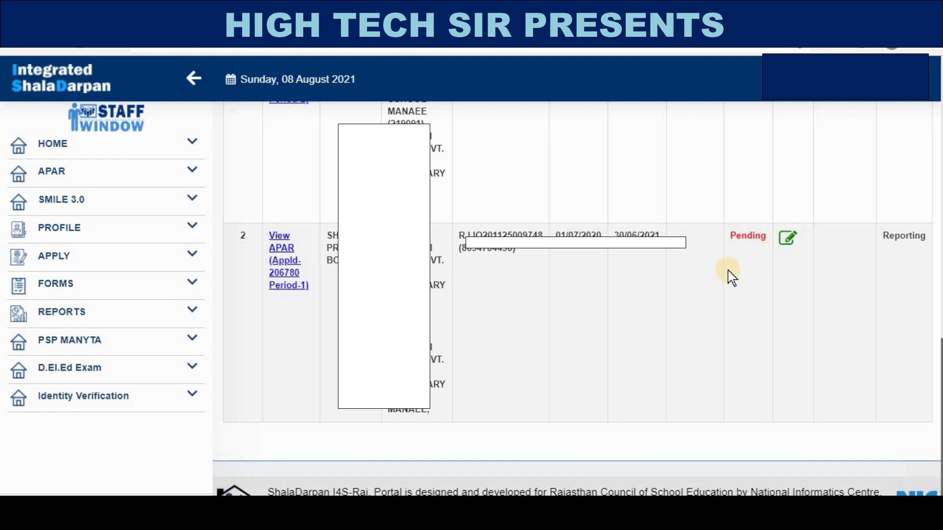
- Open Accept APAR Application for row 2 and review the reportee, reporting, reviewing and JD_JODHPUR accepting officers
left_click(788, 239)
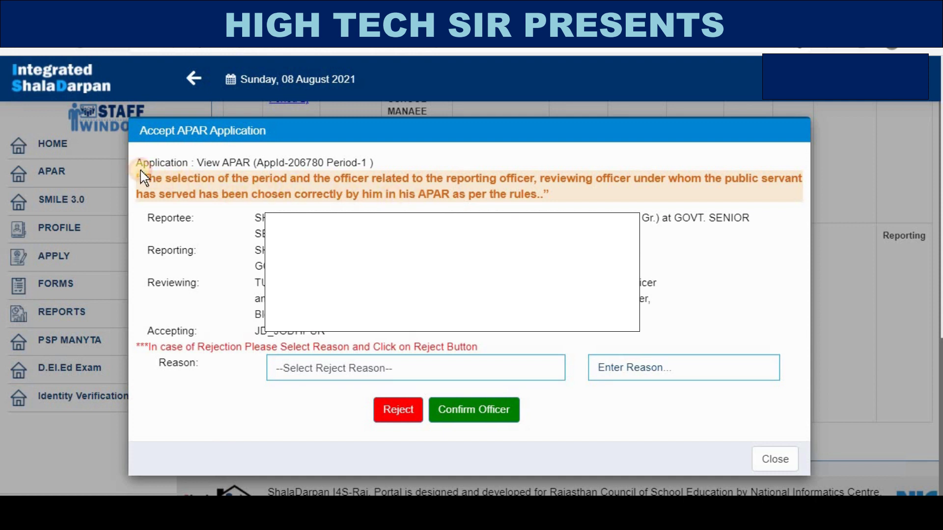
left_click_drag(141, 173, 204, 199)
left_click_drag(148, 215, 221, 249)
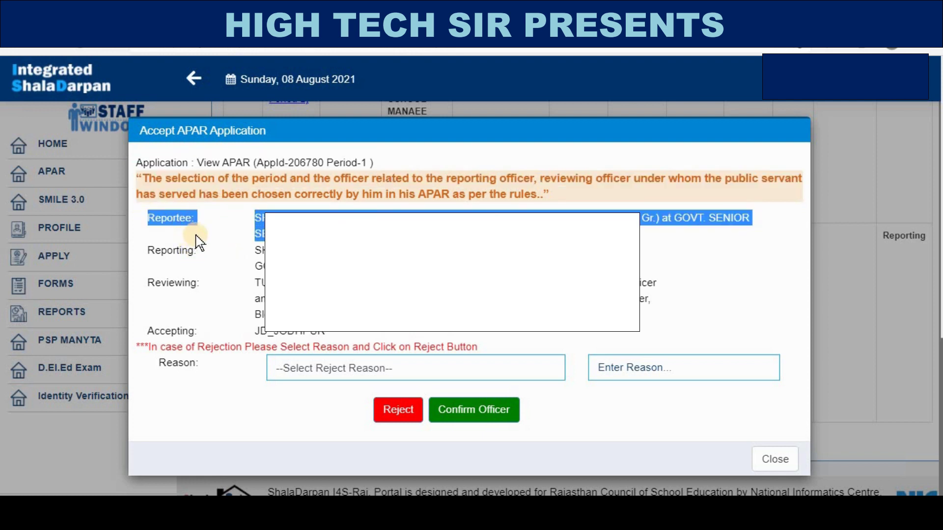
left_click_drag(147, 216, 263, 266)
left_click(206, 258)
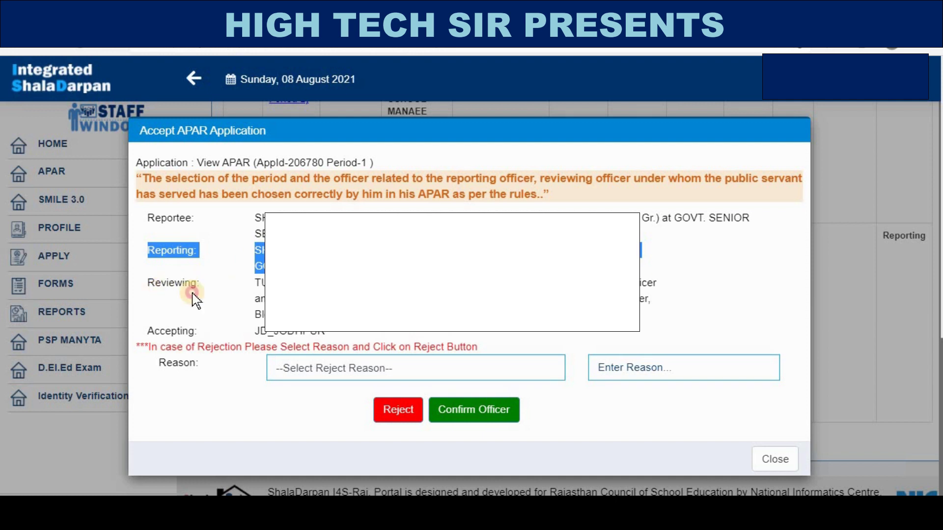
left_click_drag(148, 283, 653, 301)
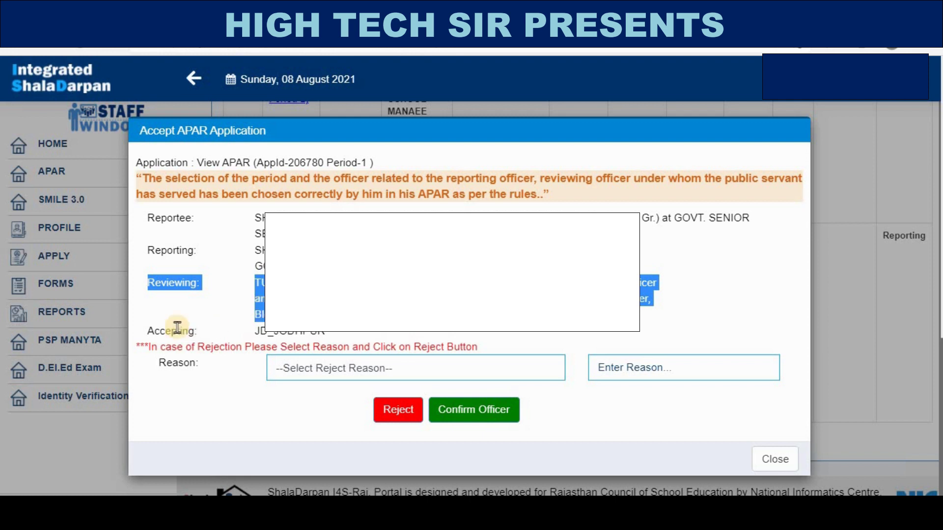
left_click_drag(147, 330, 351, 339)
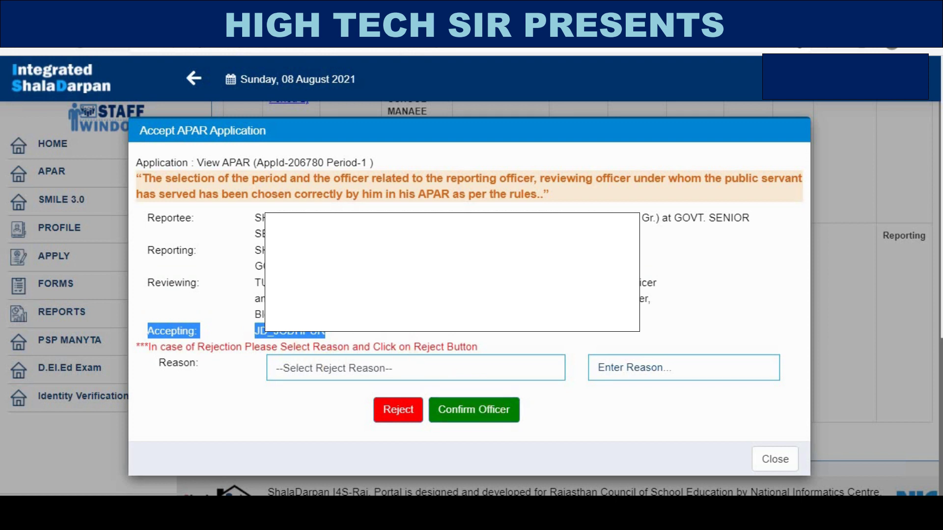
- View the rejection reasons list without choosing one, then zoom the page out to fit the window
left_click(358, 367)
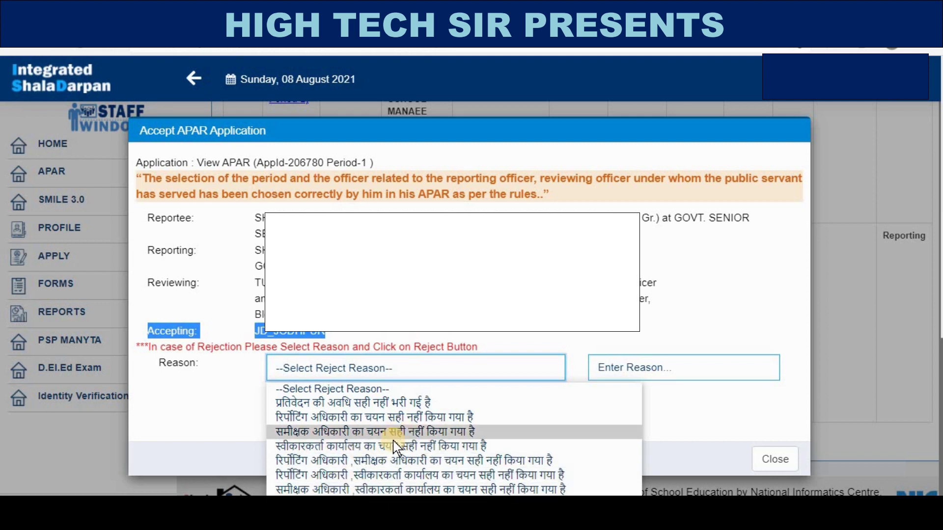
key("Escape")
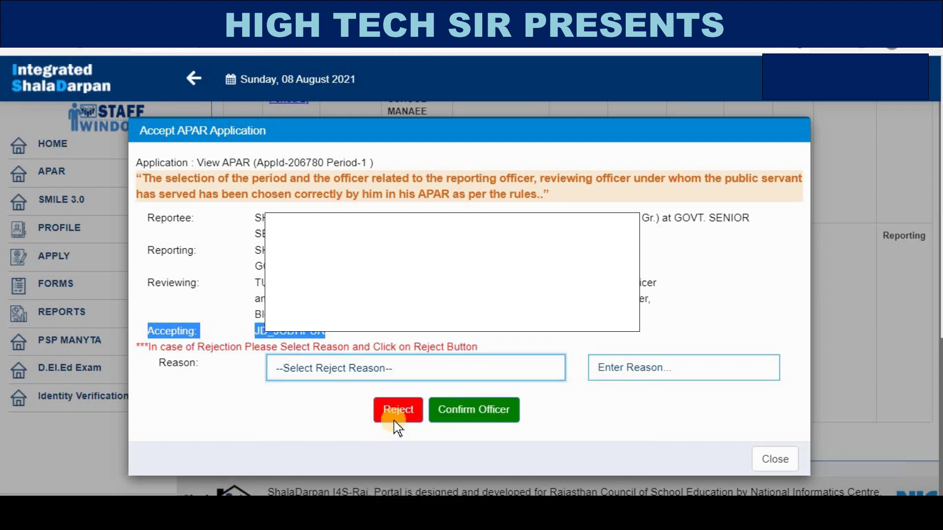
key("ctrl+minus")
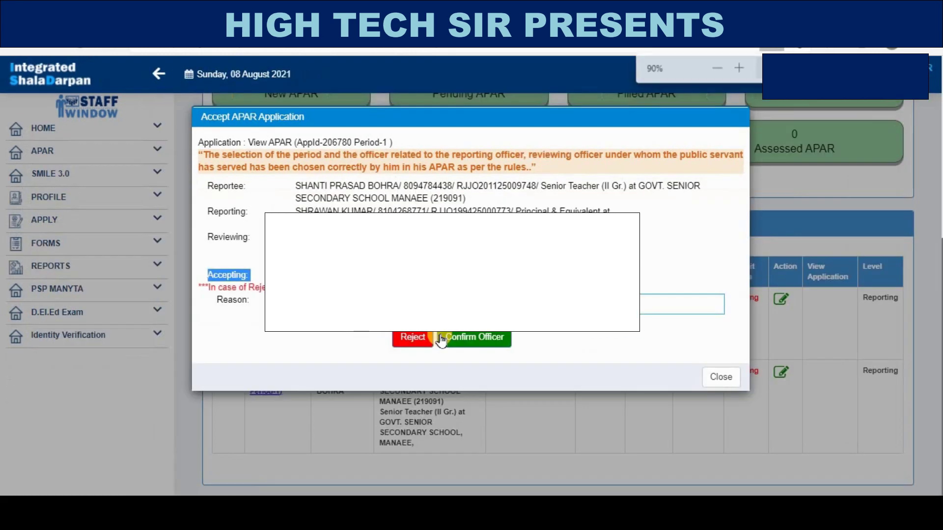
- Confirm the officers and acknowledge the 'Officers Verified SuccessFully!' alert
left_click(445, 336)
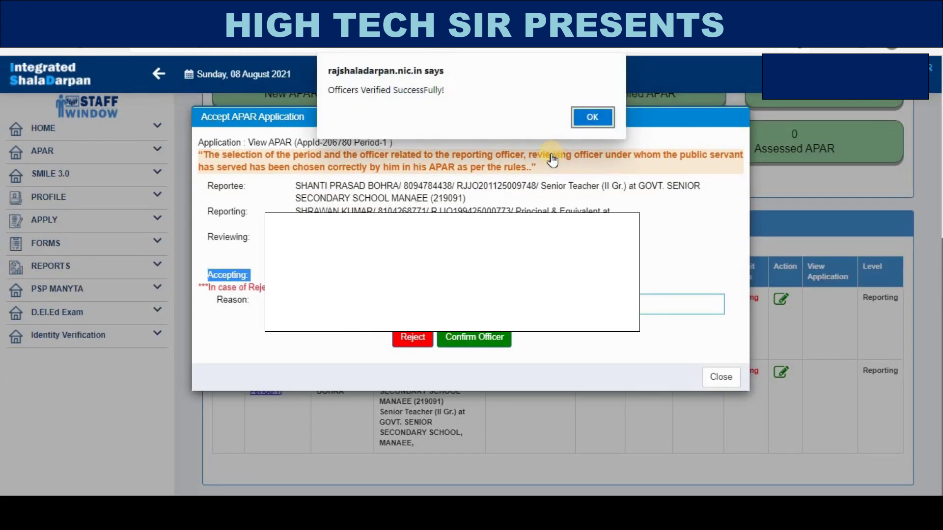
left_click(591, 118)
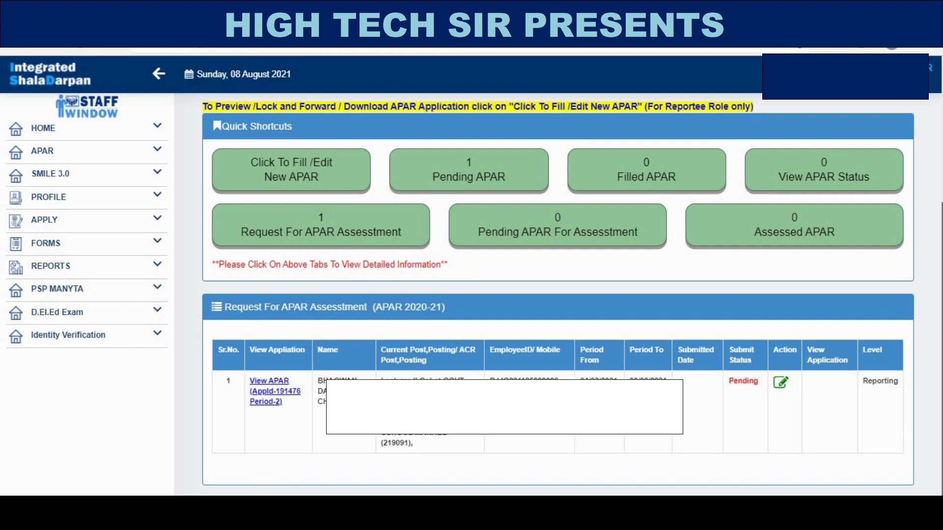
- In the reportee's window, go to APAR > Apar Dashboard > Pending APAR to find the Period-1 application
mouse_move(148, 513)
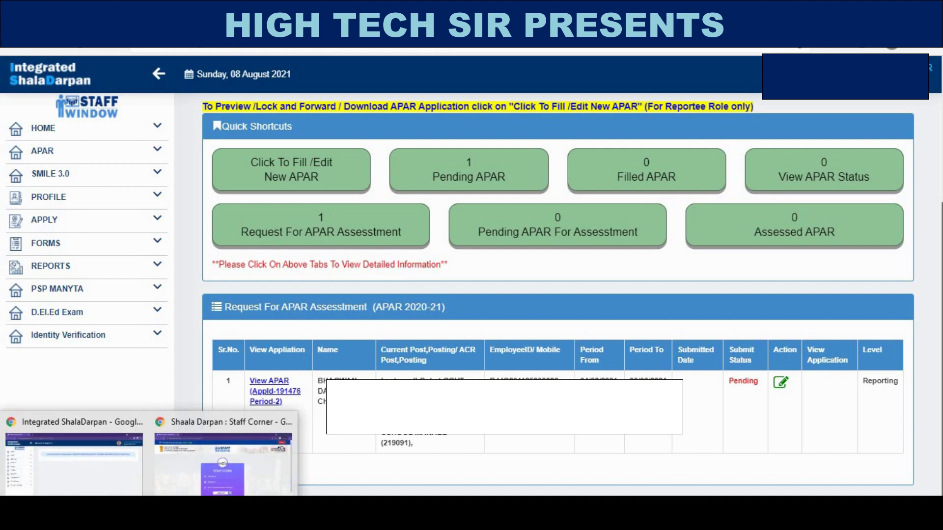
left_click(78, 481)
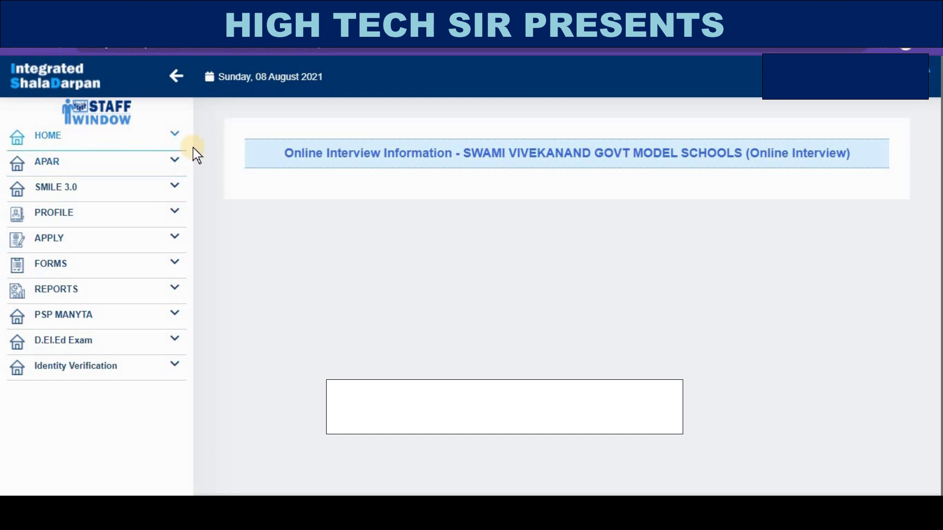
left_click(49, 166)
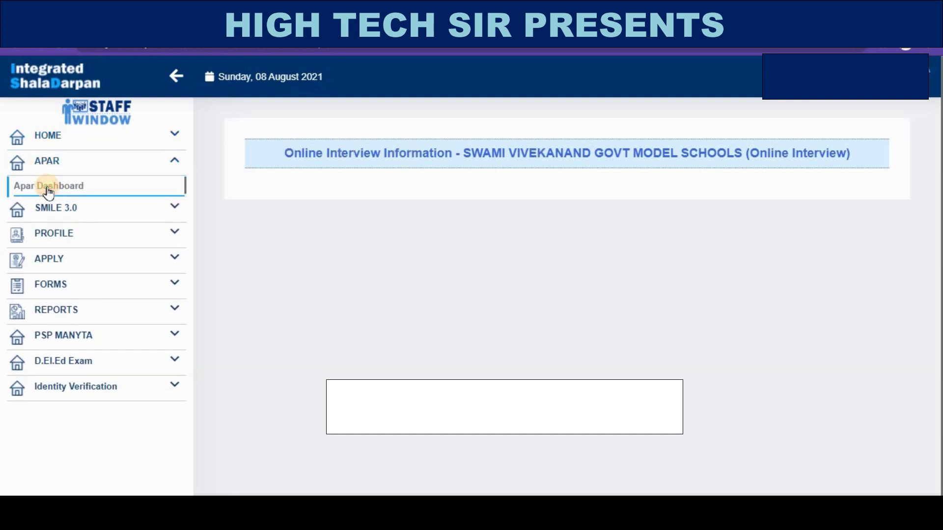
left_click(109, 193)
scroll(359, 206, "down", 2)
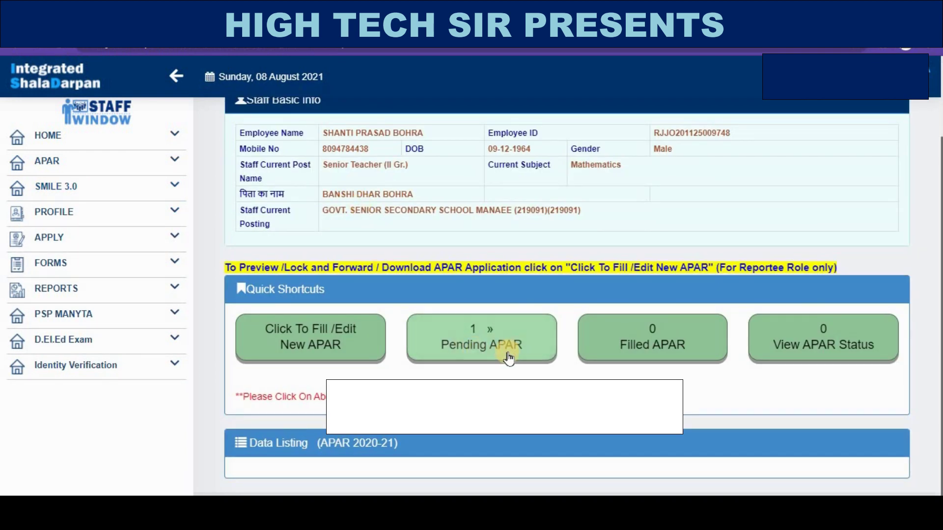
left_click(480, 347)
scroll(479, 336, "down", 3)
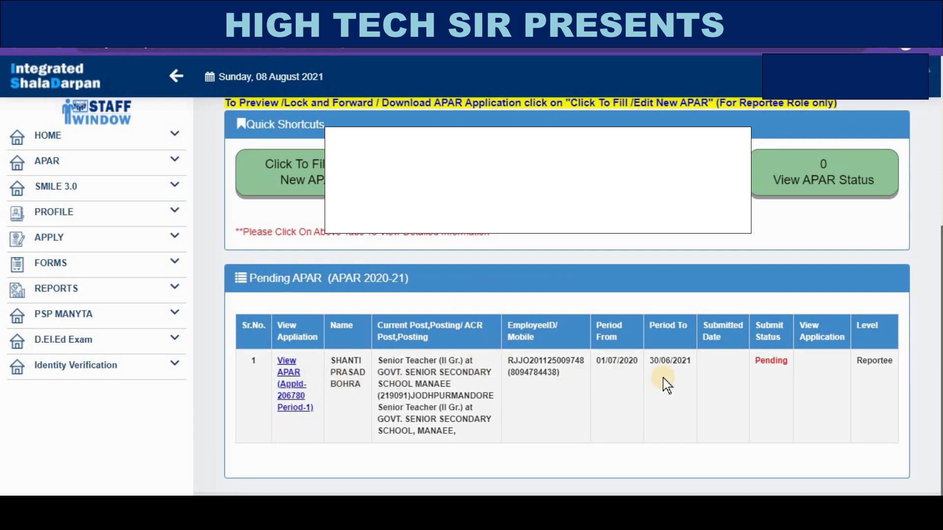
left_click_drag(856, 361, 888, 361)
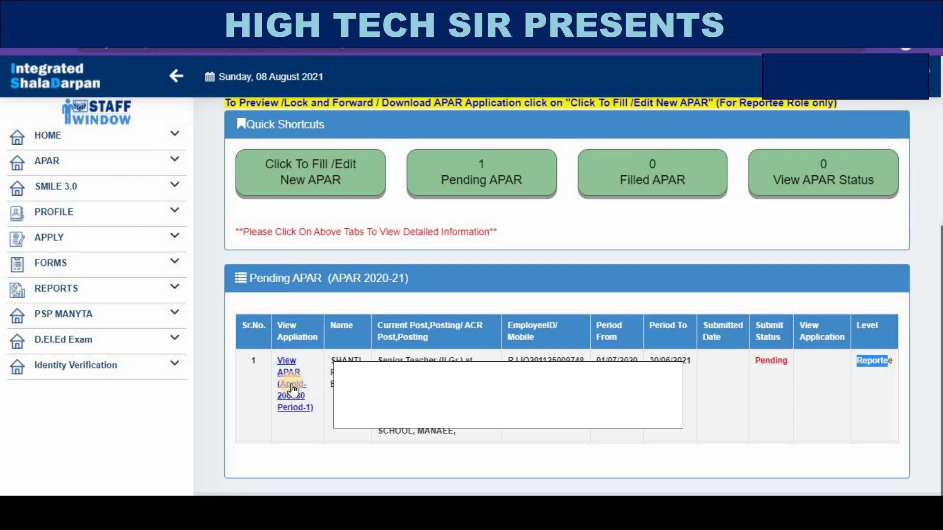
- Open the pending APAR form and enter the नामांकन target 10 with 100% achievement
left_click(292, 386)
scroll(293, 386, "down", 10)
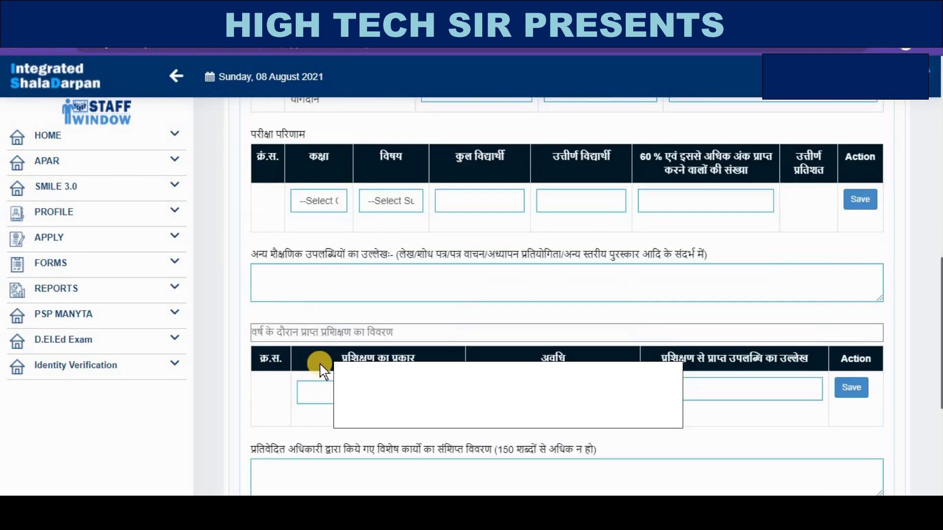
scroll(319, 362, "up", 5)
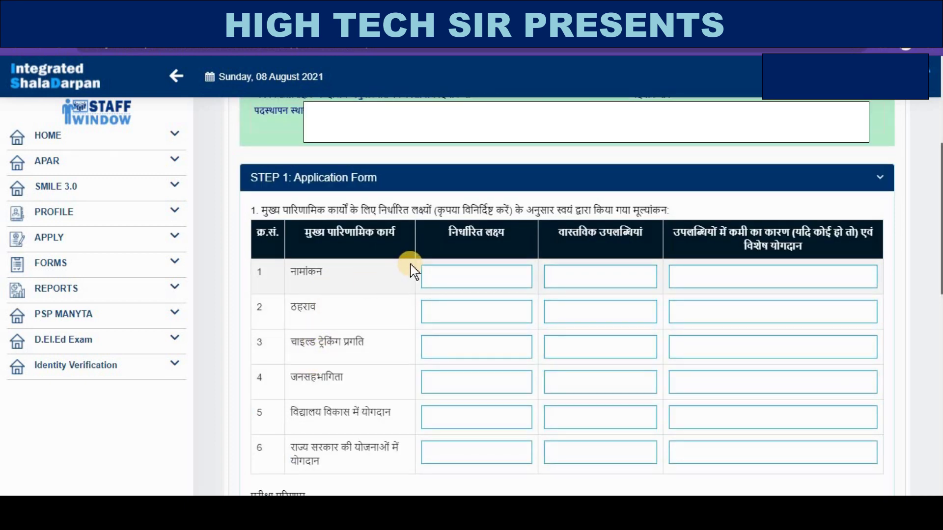
scroll(427, 252, "down", 3)
scroll(440, 235, "up", 3)
left_click(472, 279)
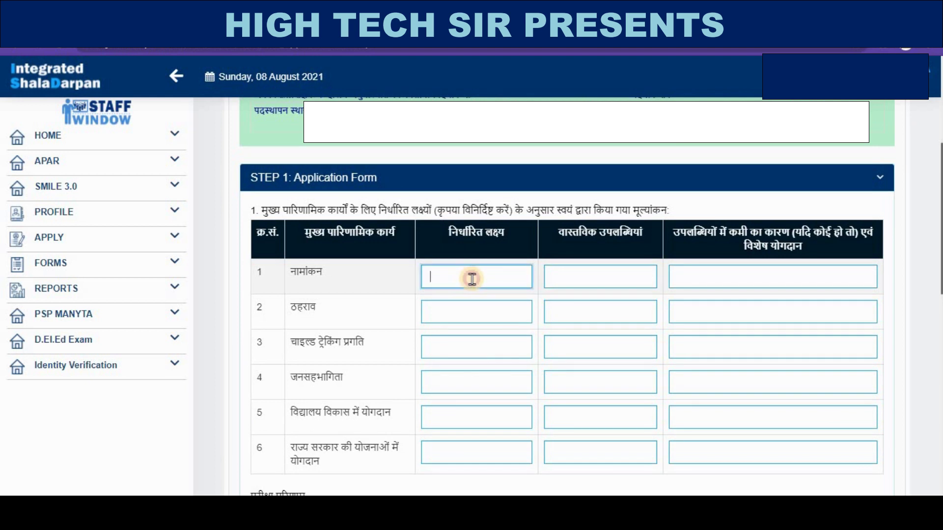
type("10")
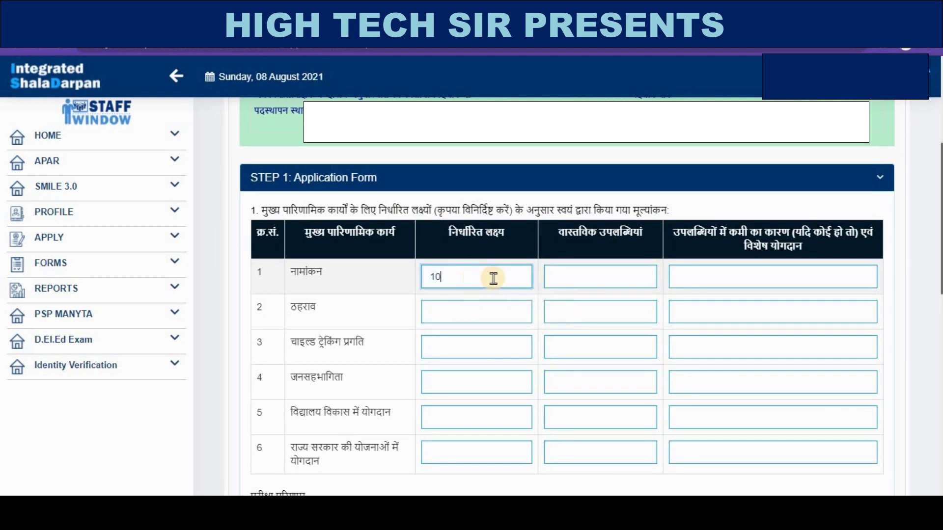
left_click(580, 277)
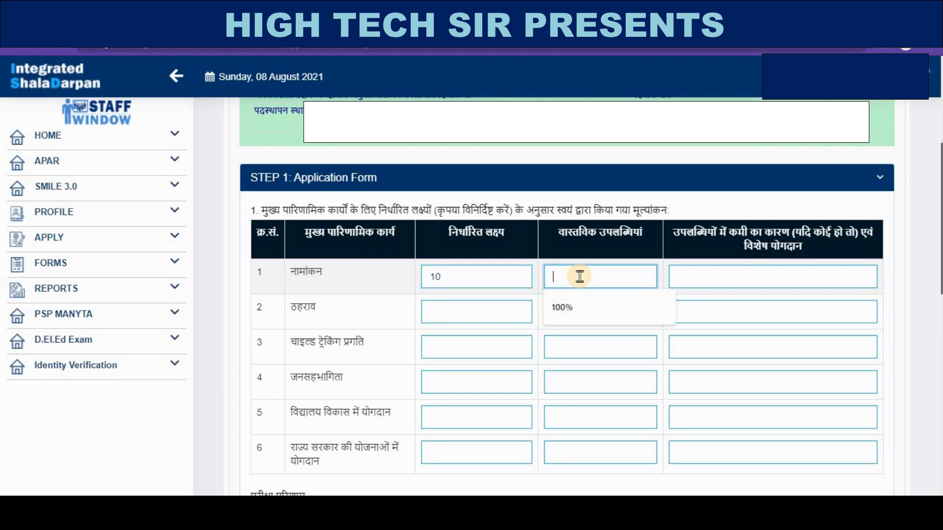
type("00")
left_click(562, 308)
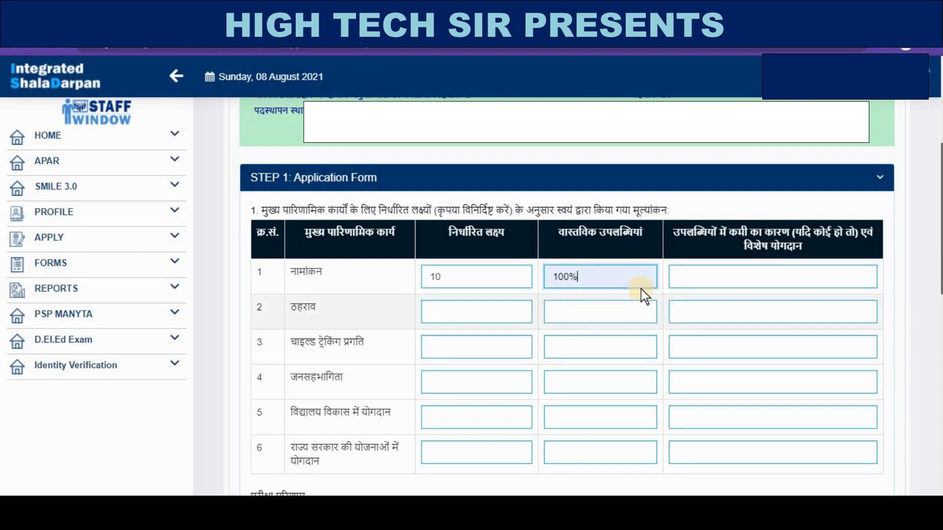
left_click(708, 267)
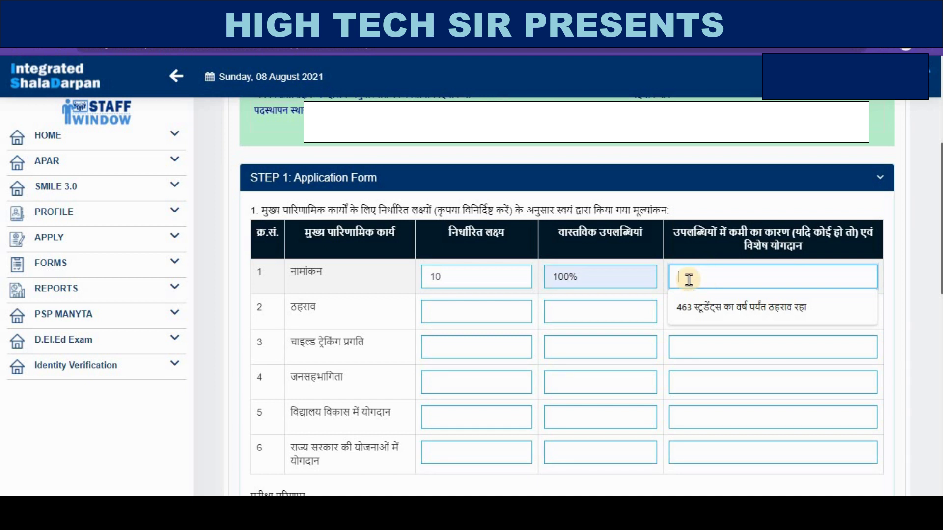
left_click(485, 309)
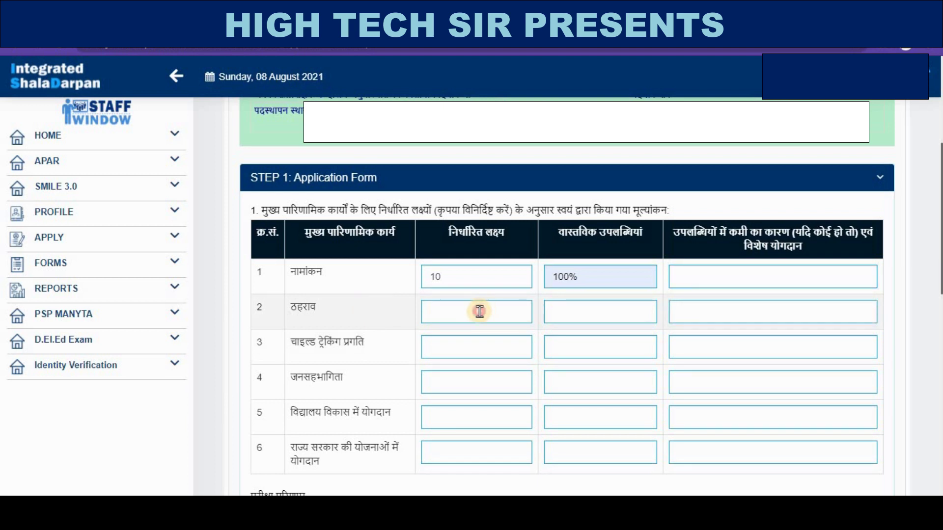
- Enter retention target 45 at 100%, and public-participation target 10000 at 100%
left_click(479, 311)
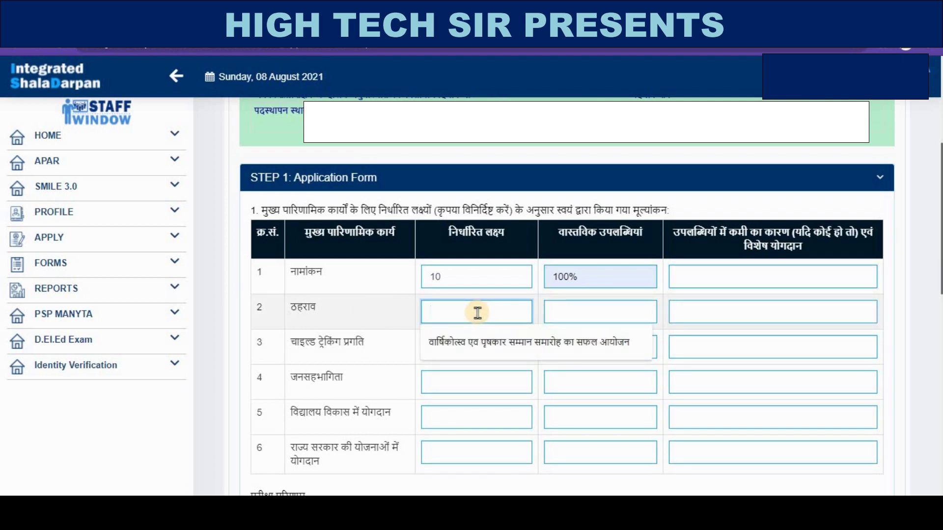
type("45")
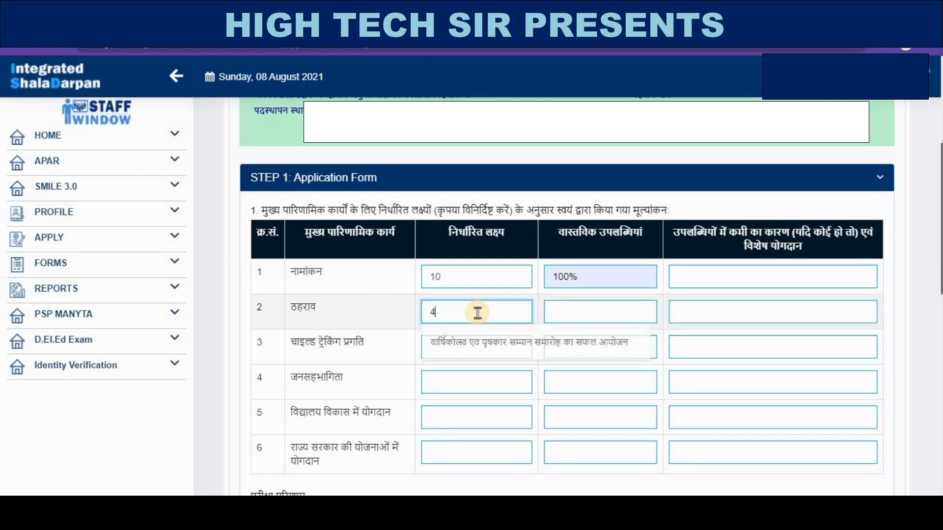
left_click(569, 312)
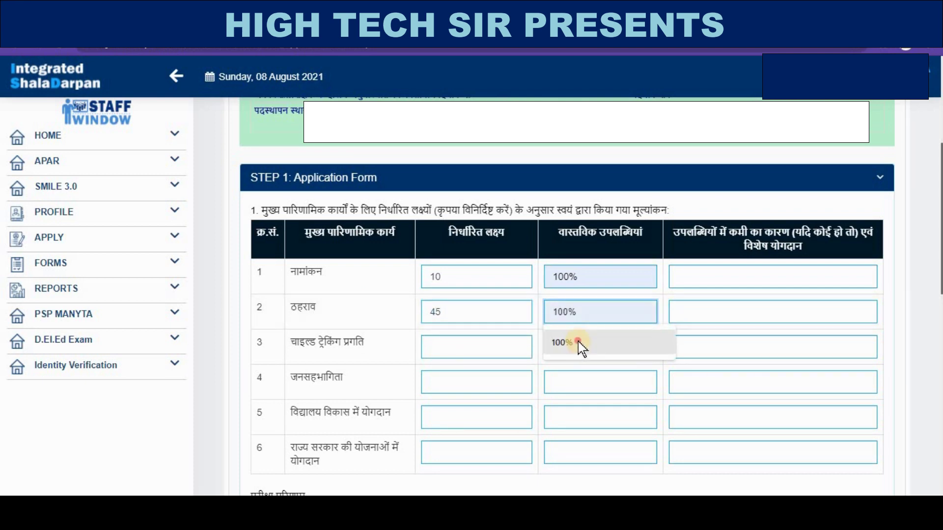
left_click(579, 343)
scroll(669, 305, "down", 3)
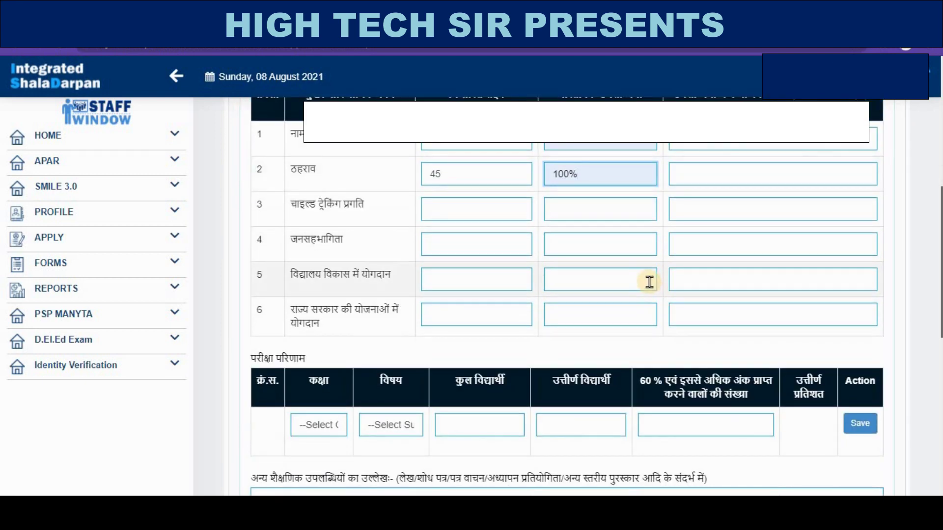
scroll(687, 314, "up", 3)
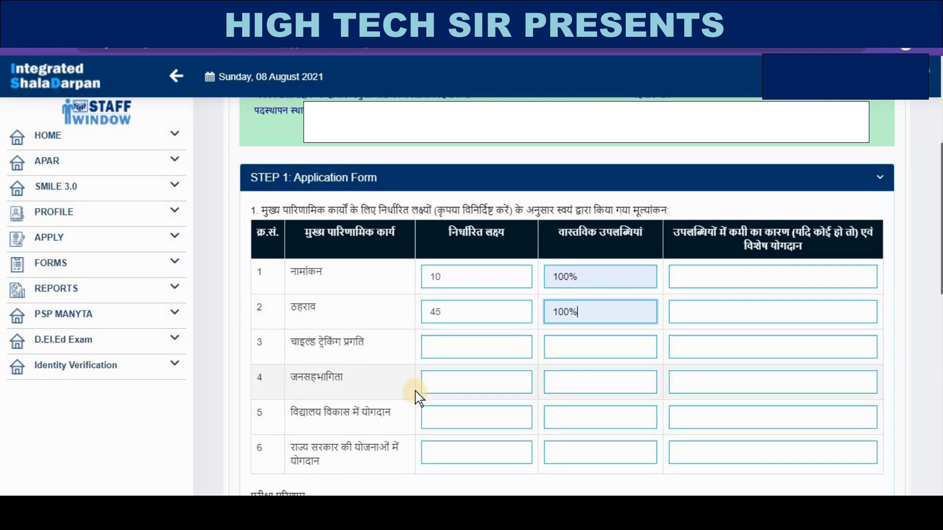
scroll(386, 349, "down", 3)
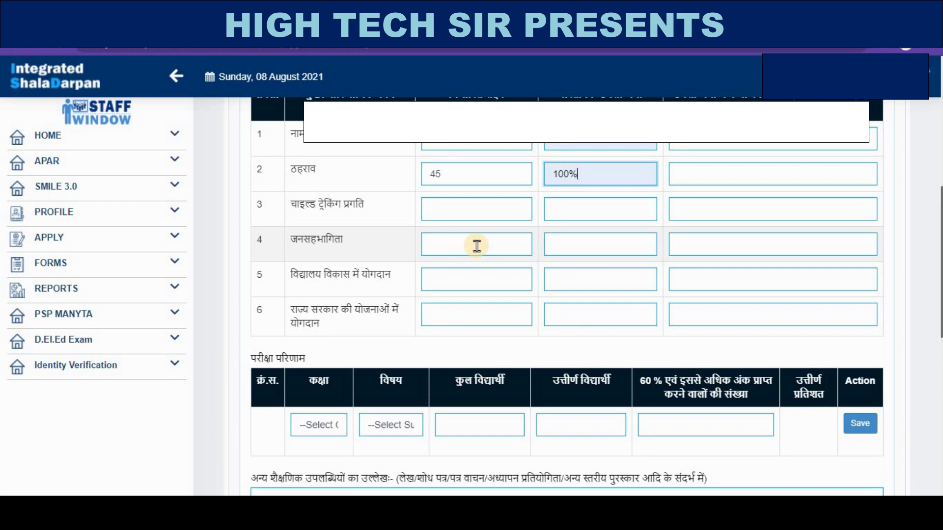
left_click(594, 242)
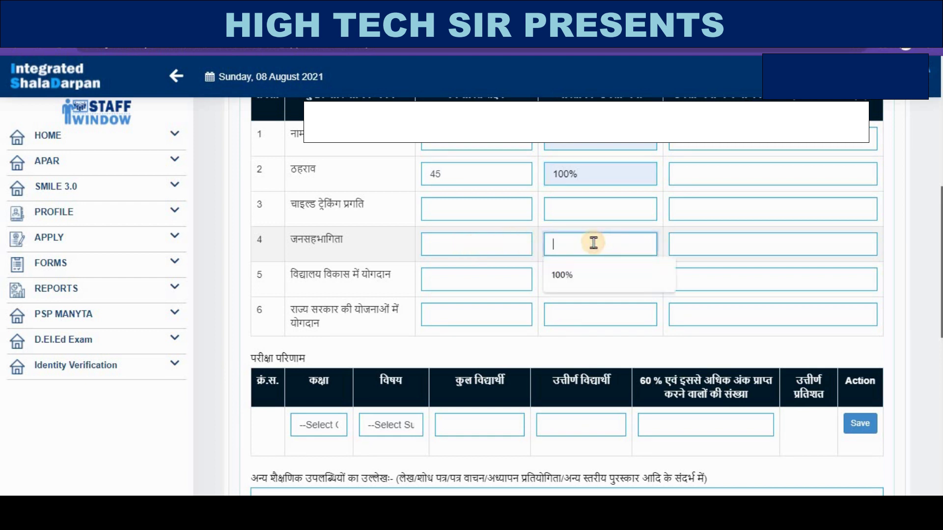
left_click(564, 267)
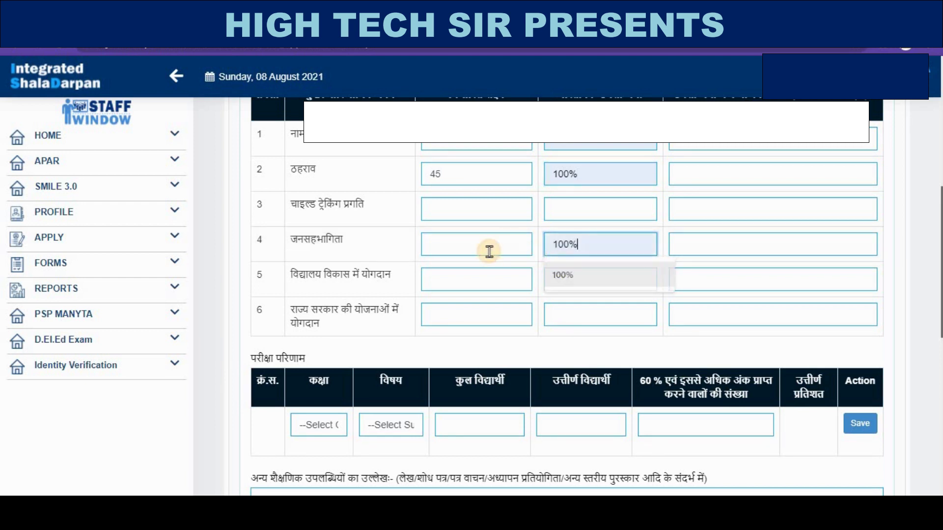
left_click(488, 250)
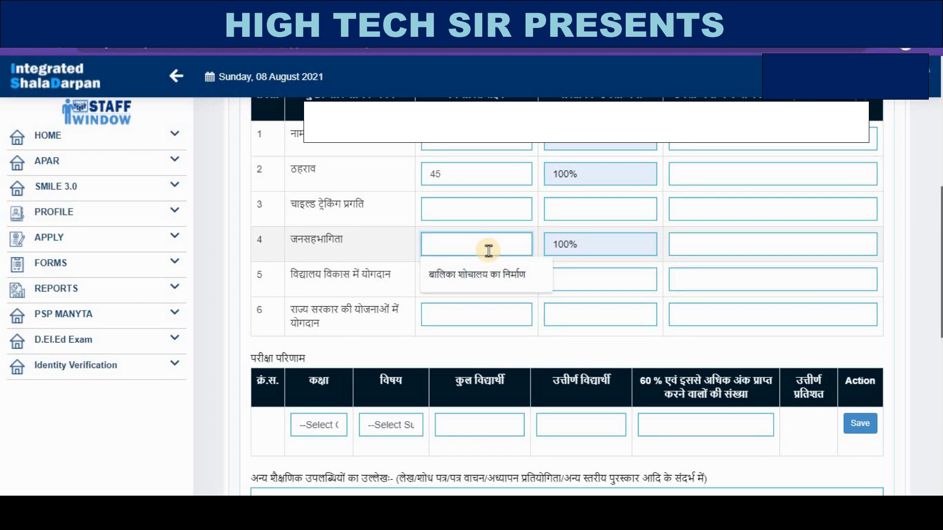
type("1")
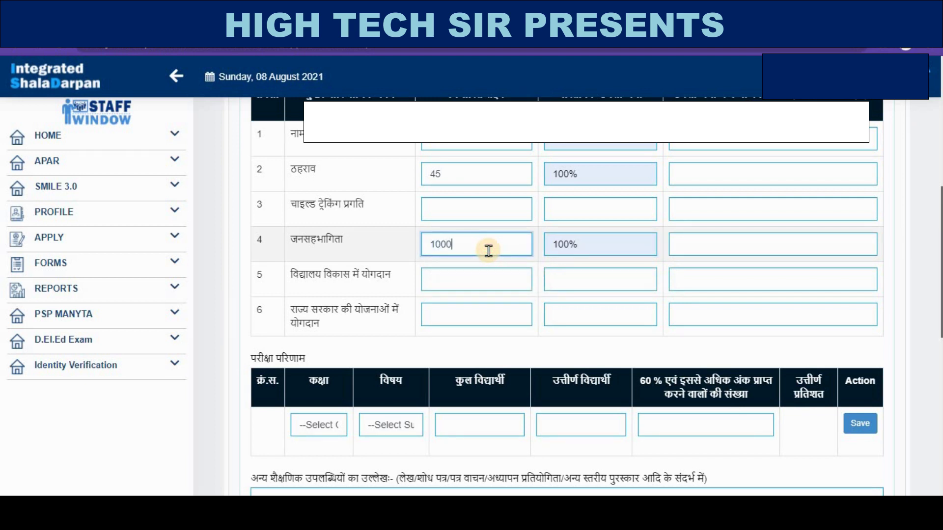
type("0000")
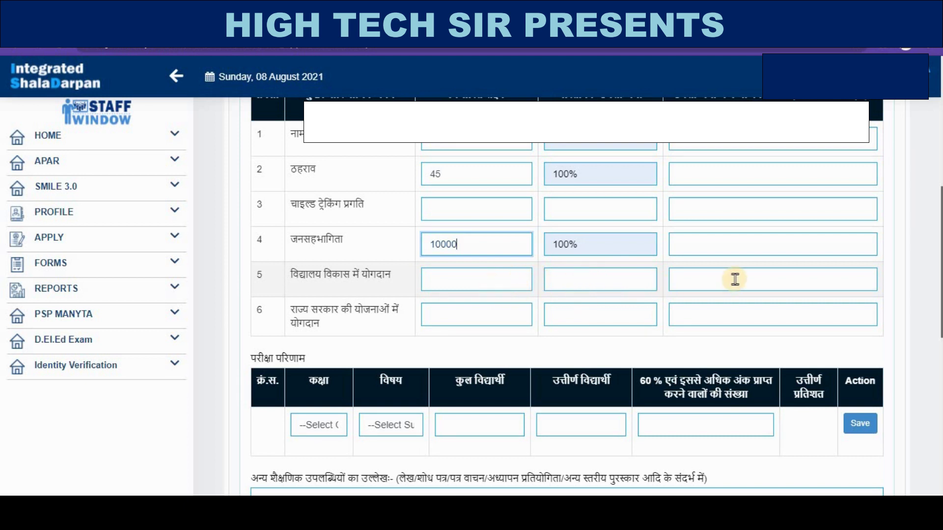
- Fill the child-tracking row's target, achievement and reason with nil
left_click(494, 208)
type("nill")
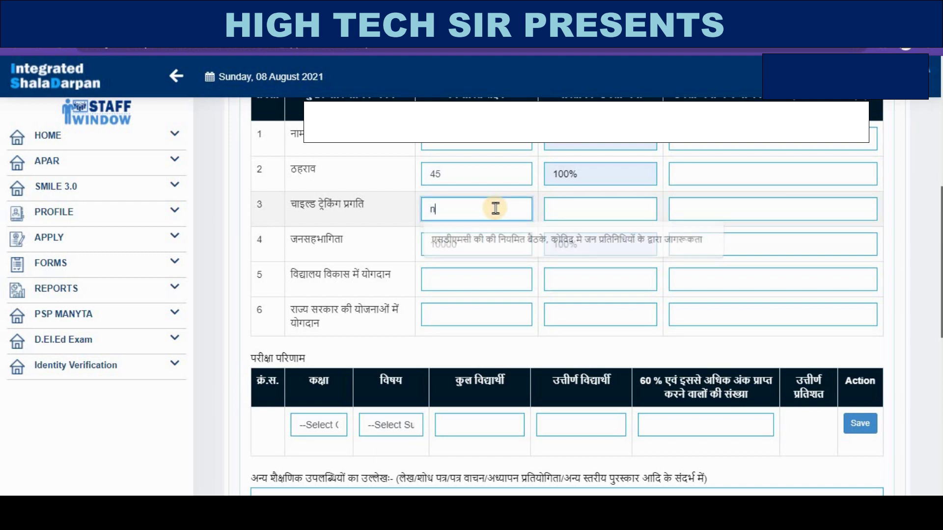
left_click(619, 213)
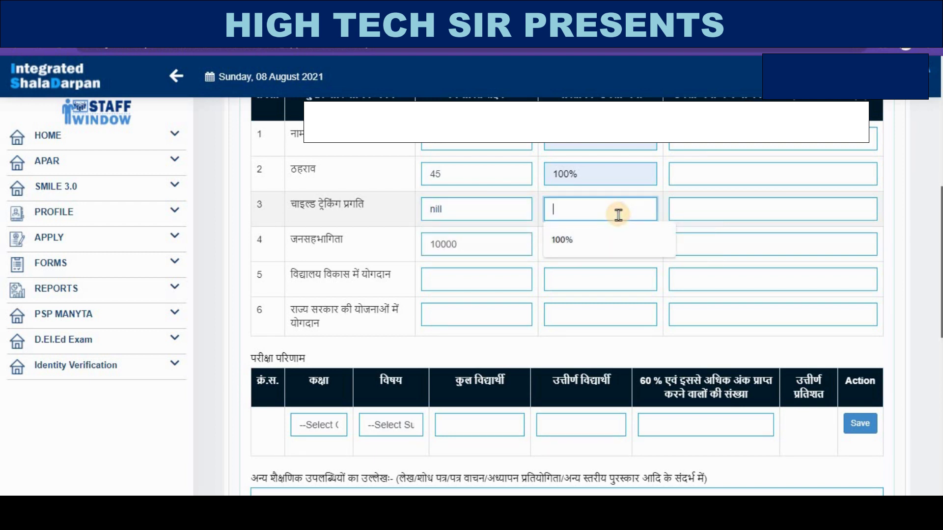
type("nil")
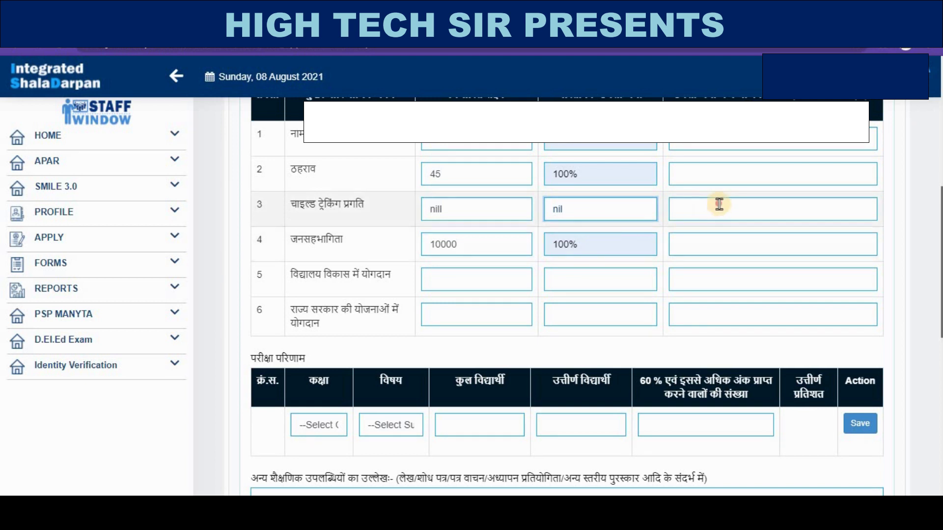
left_click(723, 202)
type("nil")
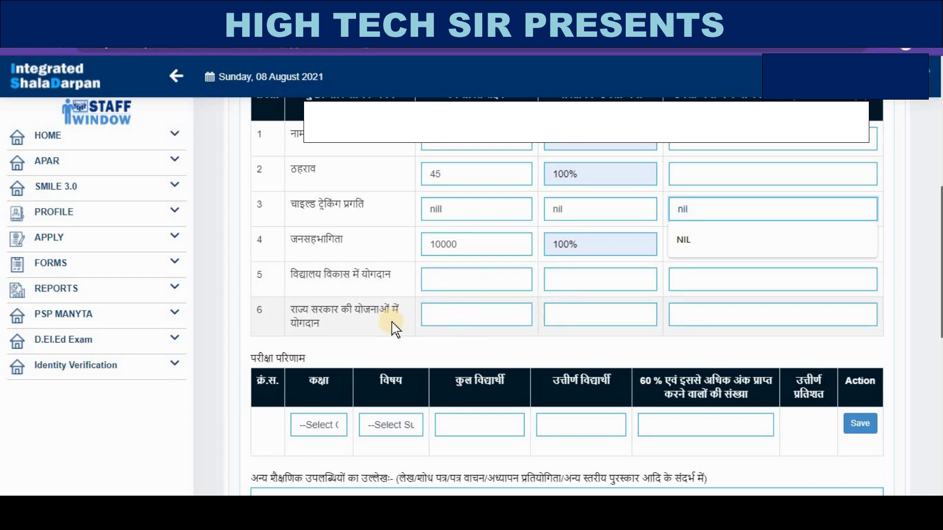
- Set the state-schemes row's target to FTB and achievement to 100
left_click(481, 317)
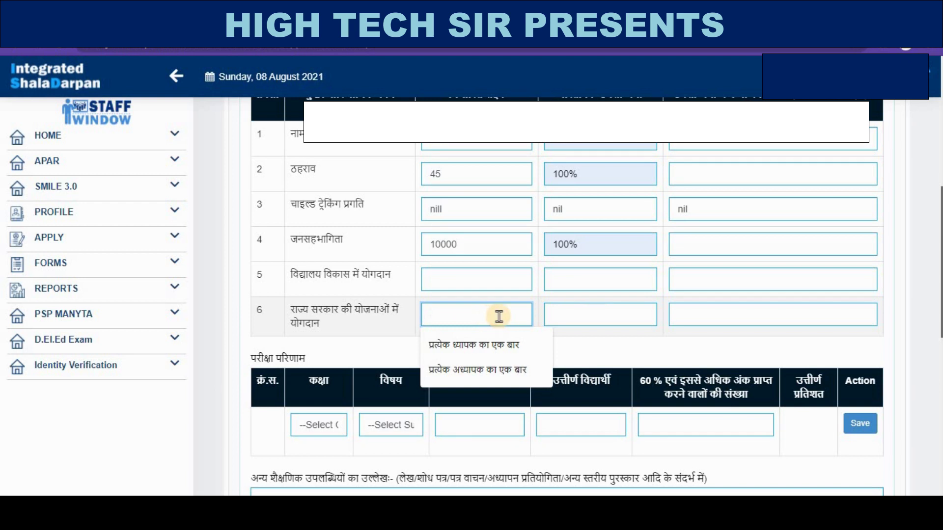
type("na")
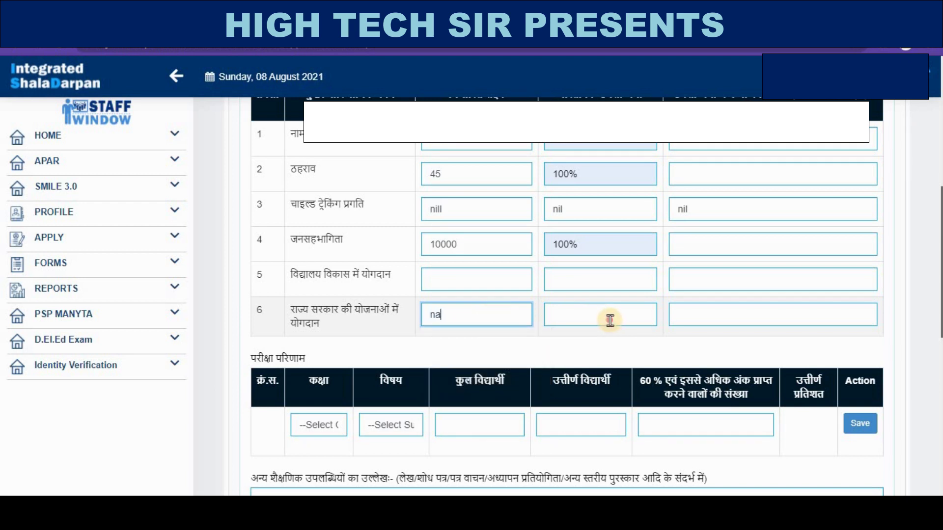
left_click(610, 320)
type("na")
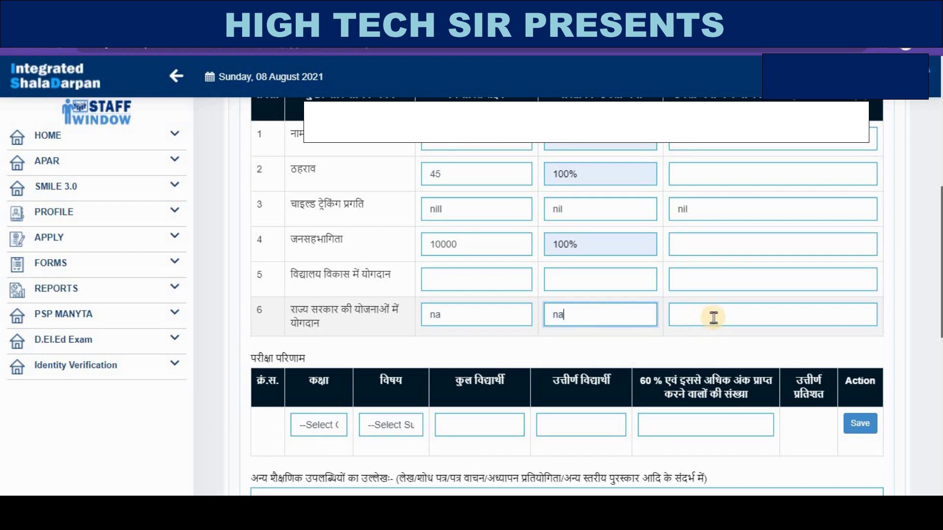
left_click(715, 317)
type("na")
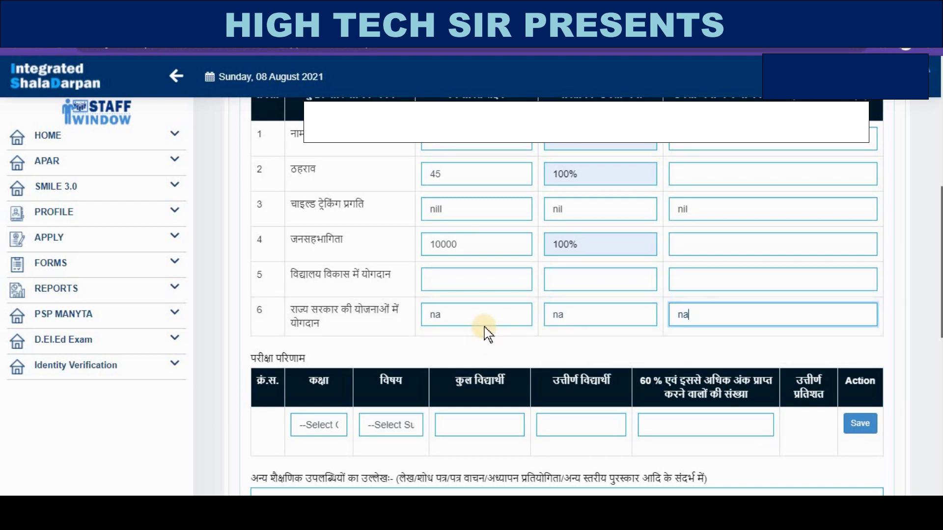
left_click_drag(444, 315, 415, 317)
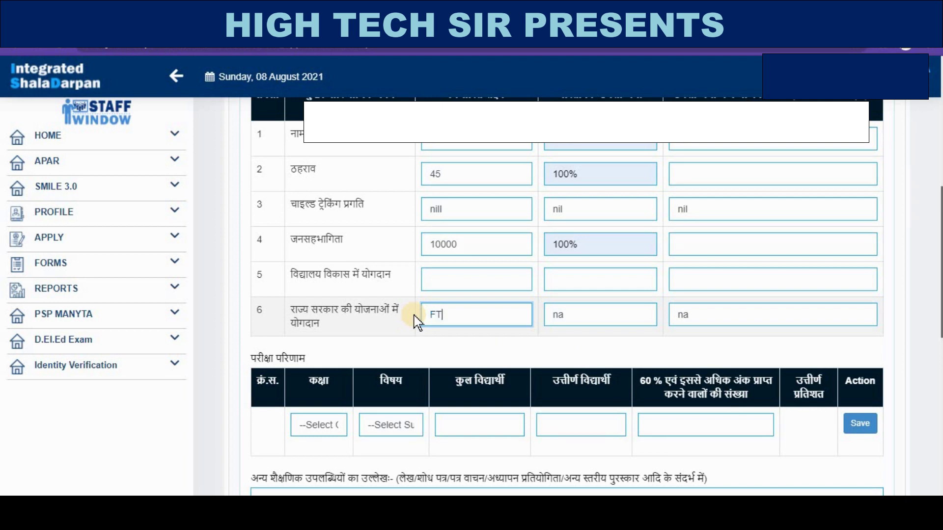
type("FTB")
left_click_drag(572, 318, 553, 320)
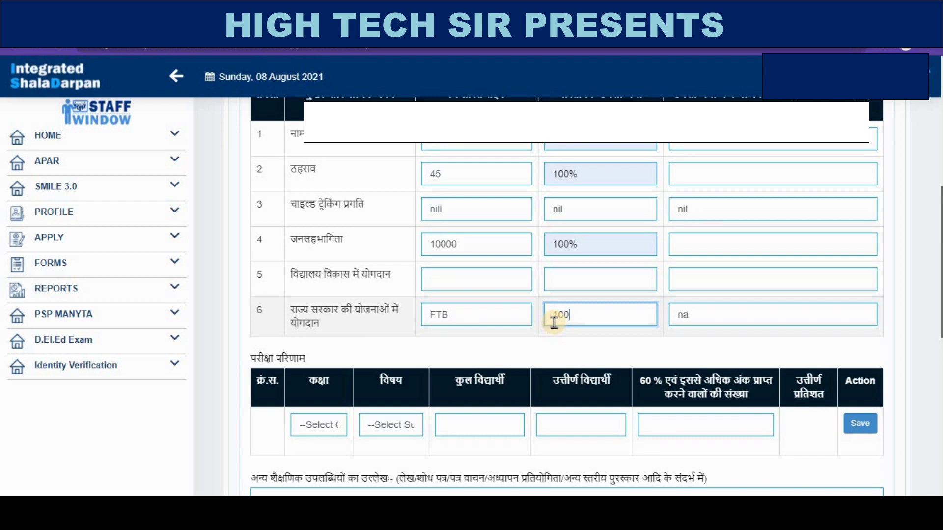
type("100")
left_click_drag(712, 317, 681, 316)
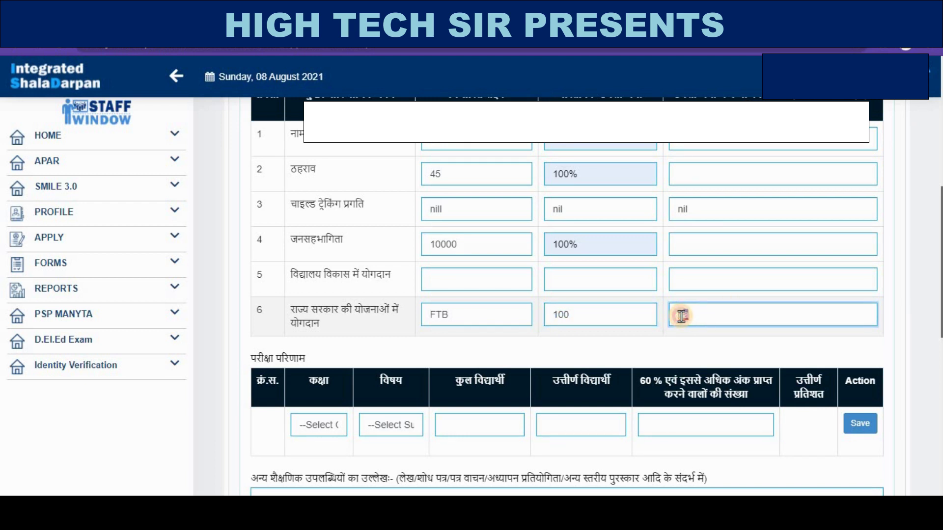
- Fill the school-development row's target and achievement with na
left_click(513, 279)
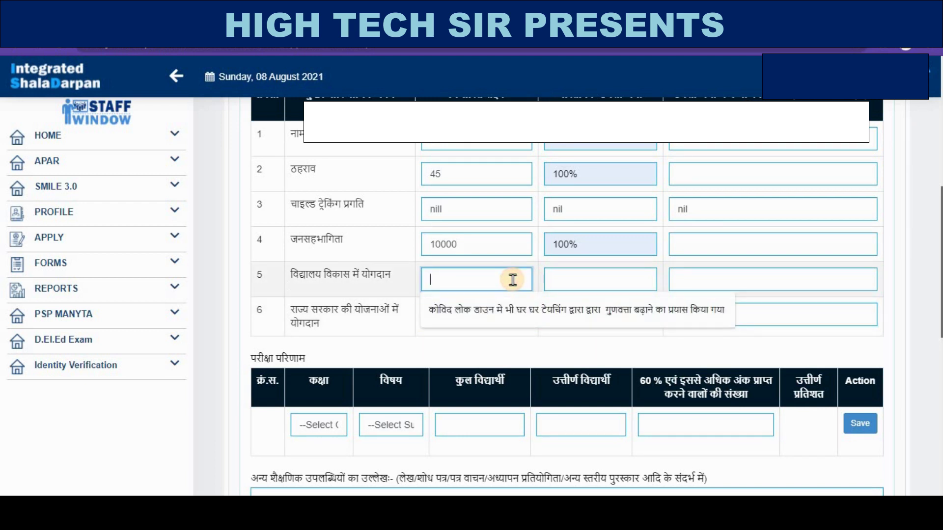
type("na")
left_click(699, 278)
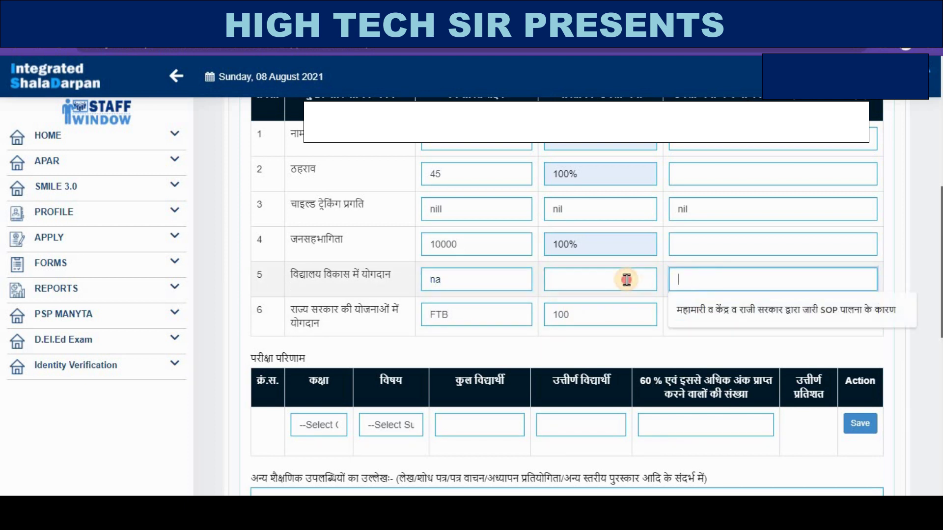
left_click(626, 279)
type("na")
left_click(714, 284)
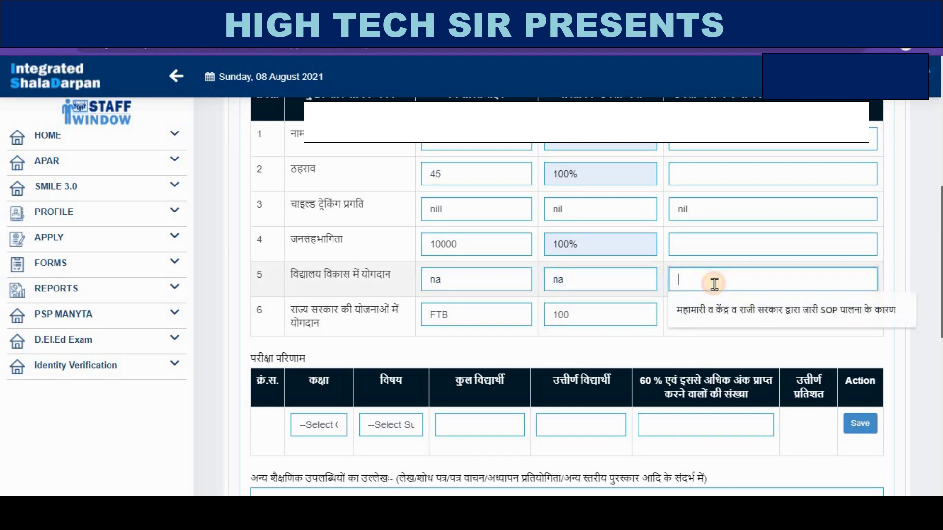
type("a")
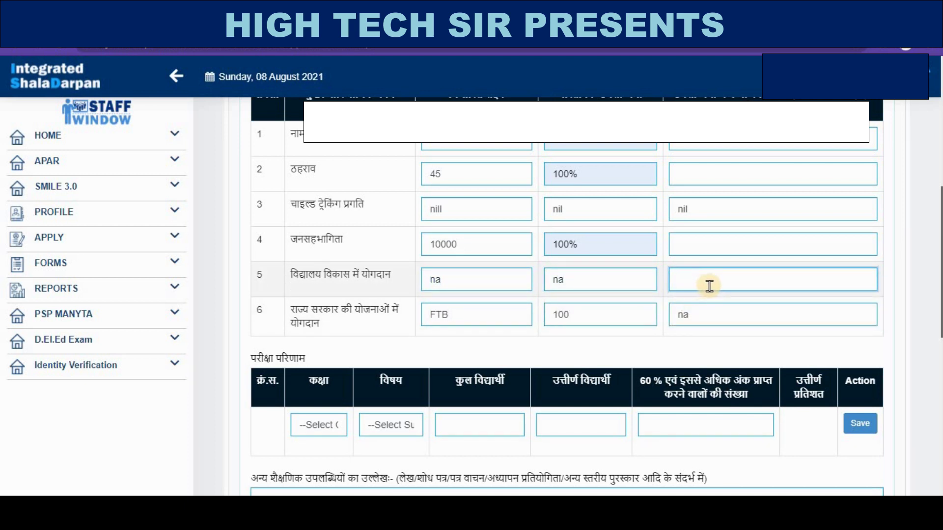
type("a")
- Enter na as the shortfall reason for rows 4, 2 and 1
left_click(703, 245)
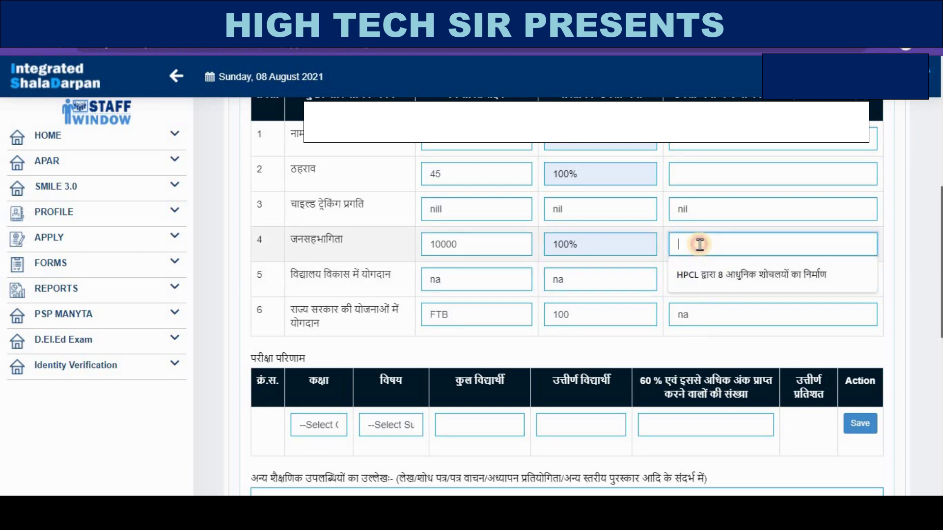
type("na")
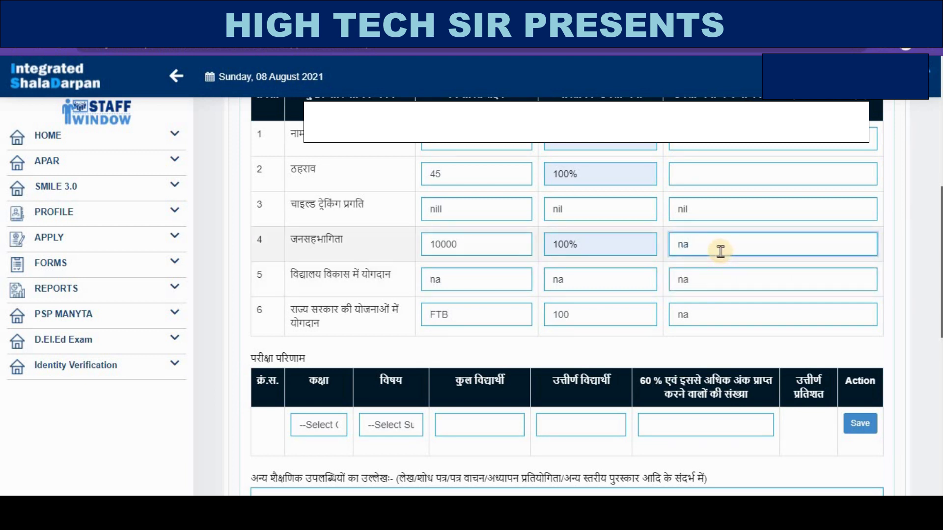
scroll(708, 346, "up", 3)
left_click(695, 314)
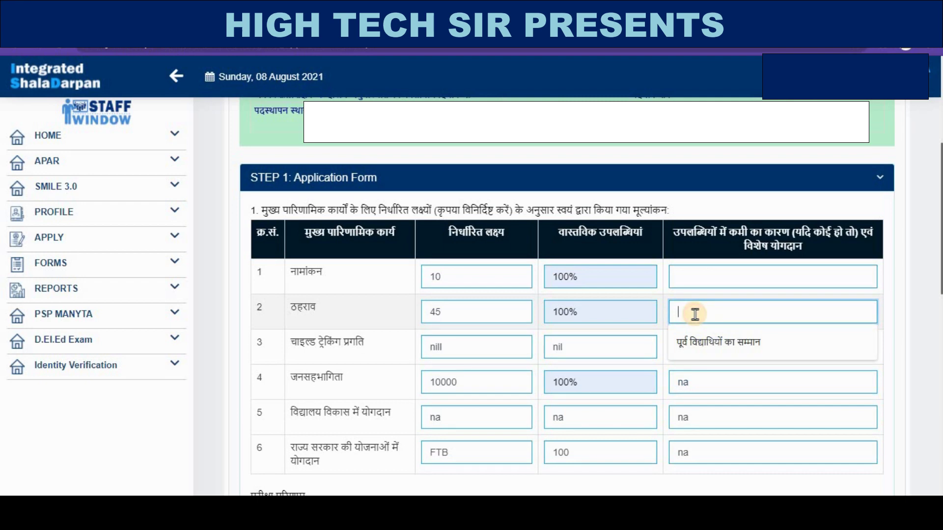
type("na")
left_click(707, 279)
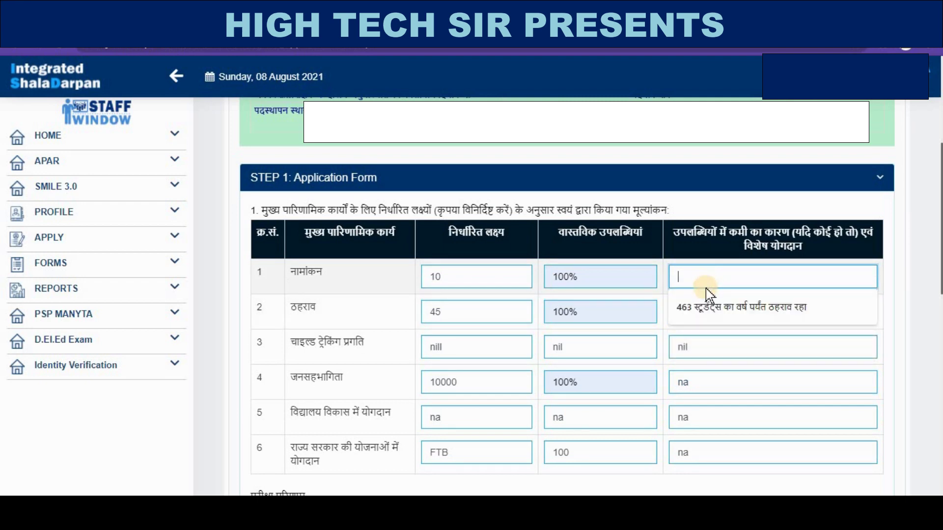
type("na")
scroll(684, 320, "down", 3)
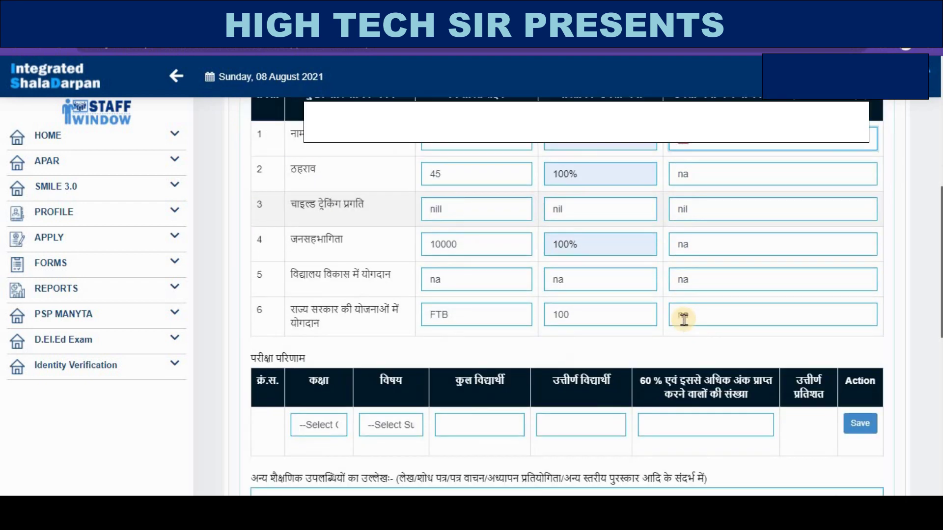
scroll(683, 320, "down", 3)
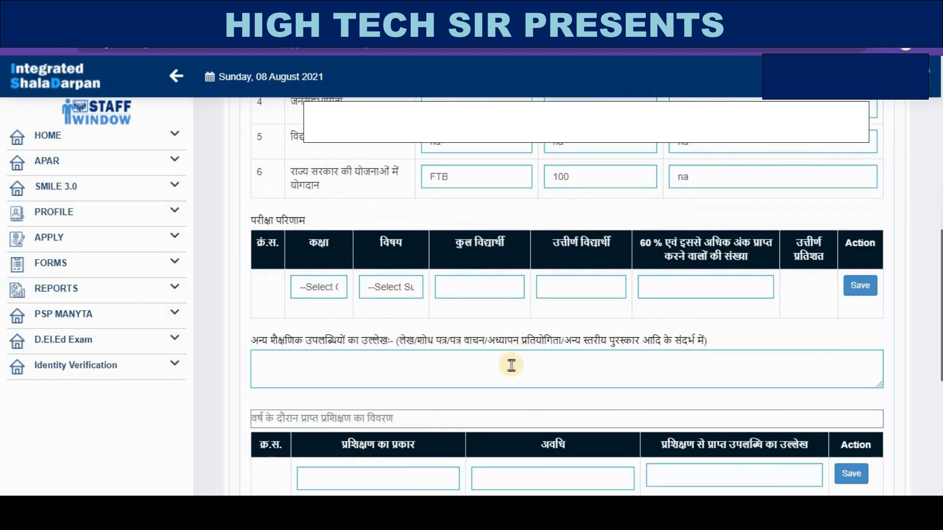
- Save a class 8 Mathematics result with 49 students, 49 passed and 100 in the 60% field
left_click(331, 290)
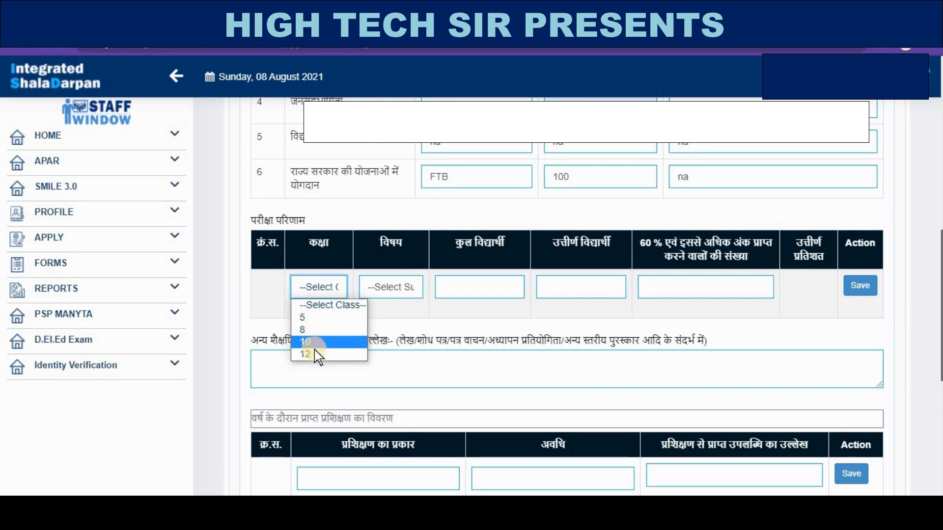
left_click(312, 330)
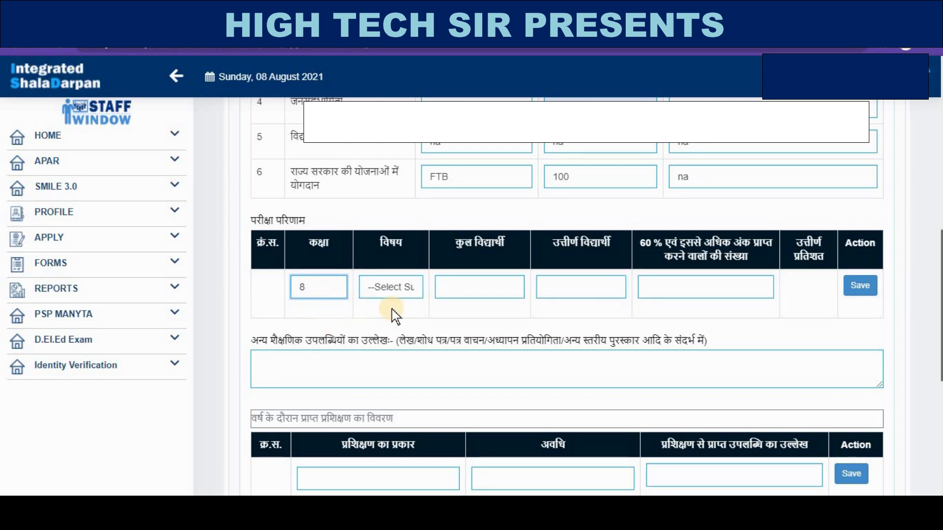
left_click(405, 293)
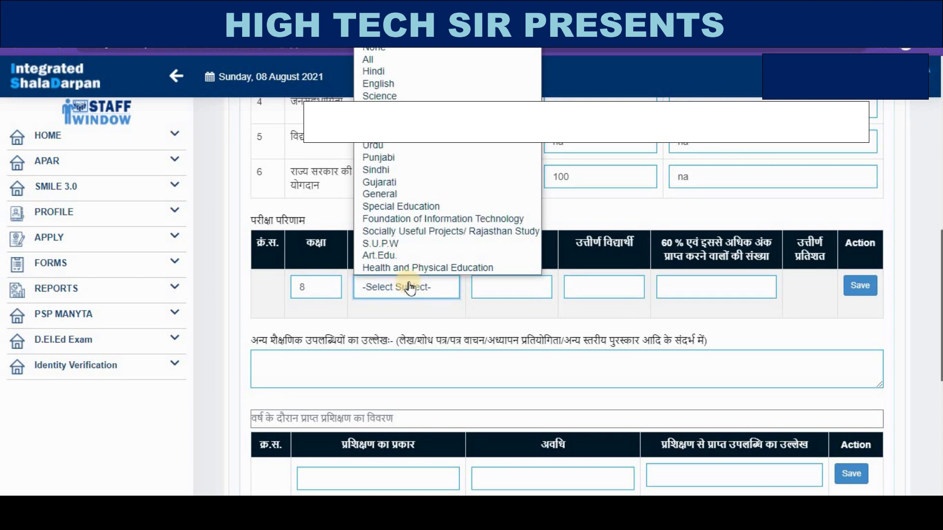
left_click(564, 288)
left_click(514, 287)
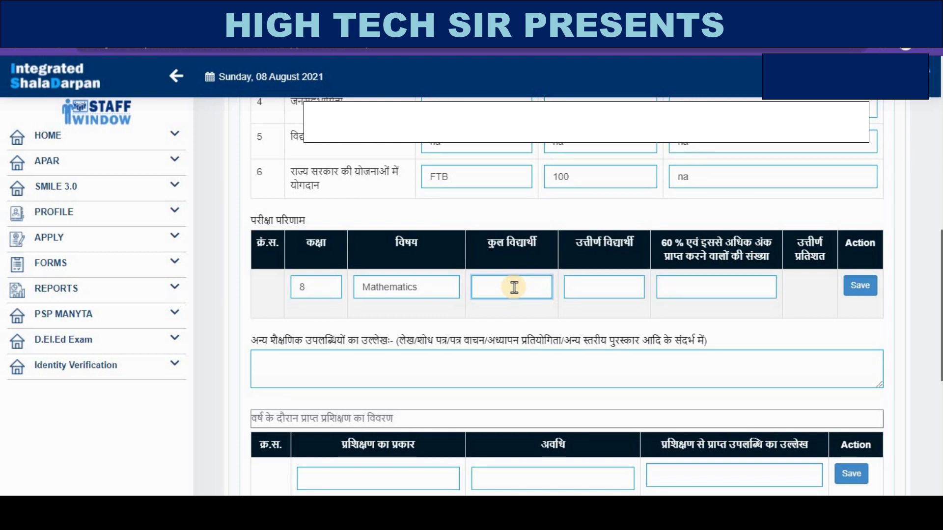
type("49")
left_click(591, 287)
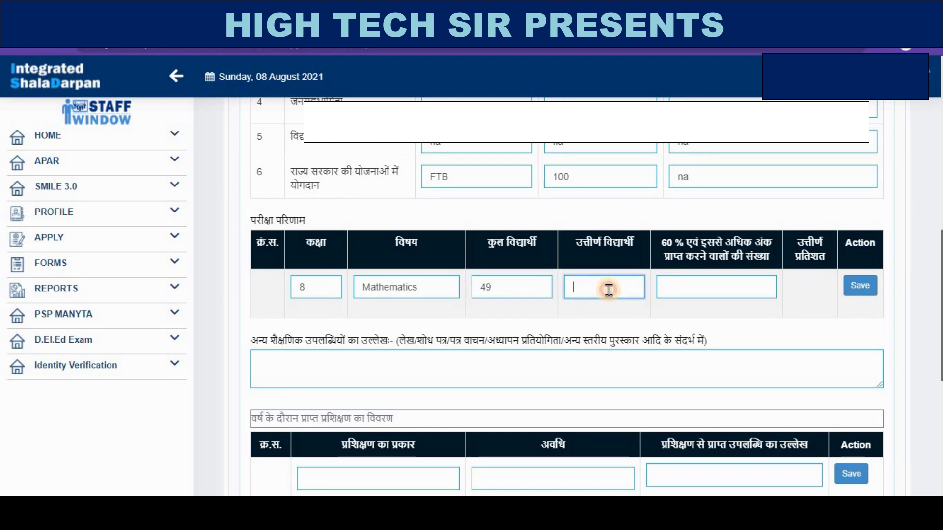
type("49")
left_click(679, 288)
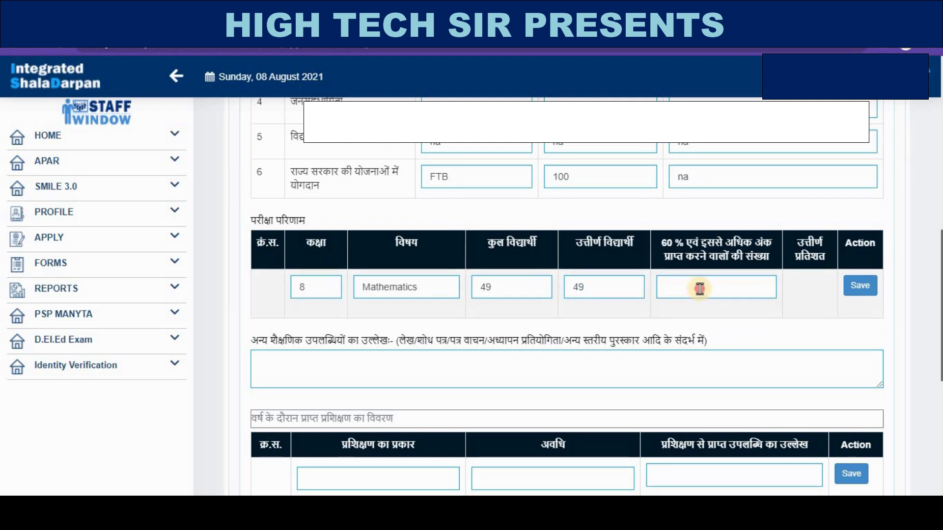
left_click(700, 289)
type("100")
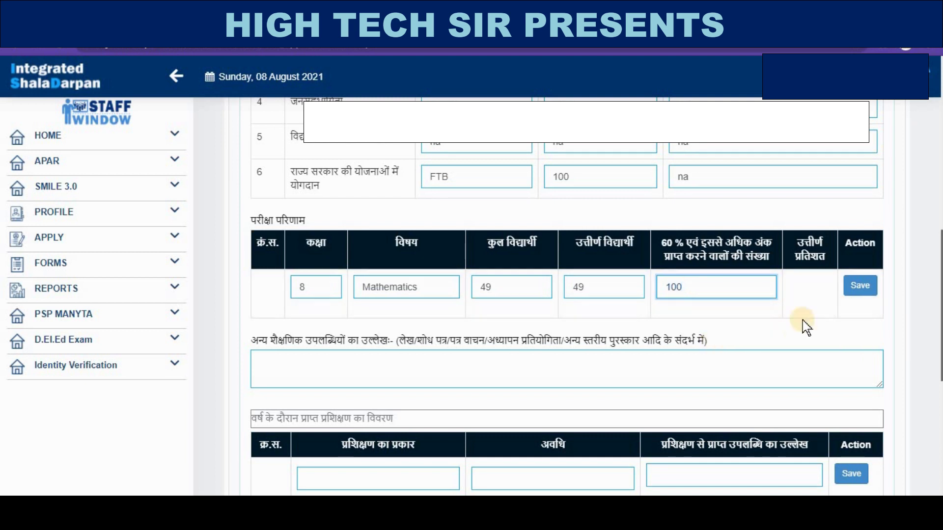
left_click(859, 287)
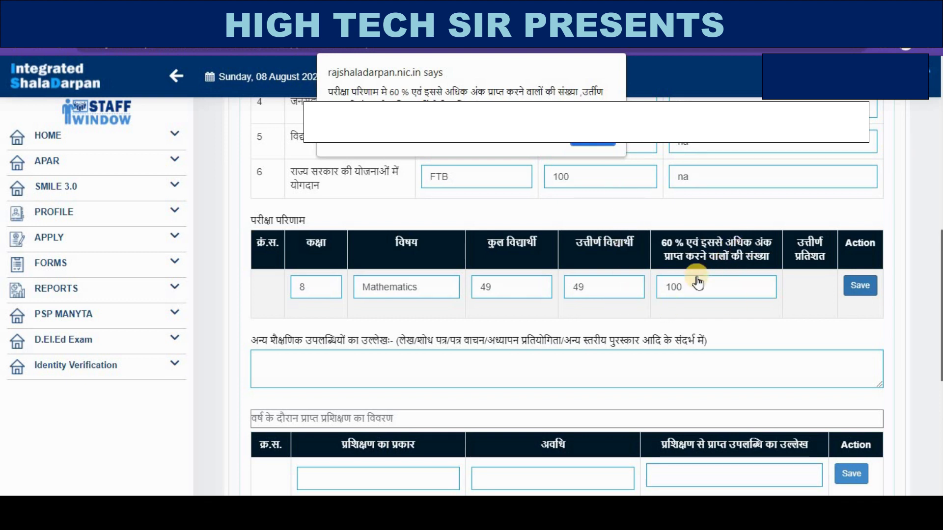
left_click(592, 144)
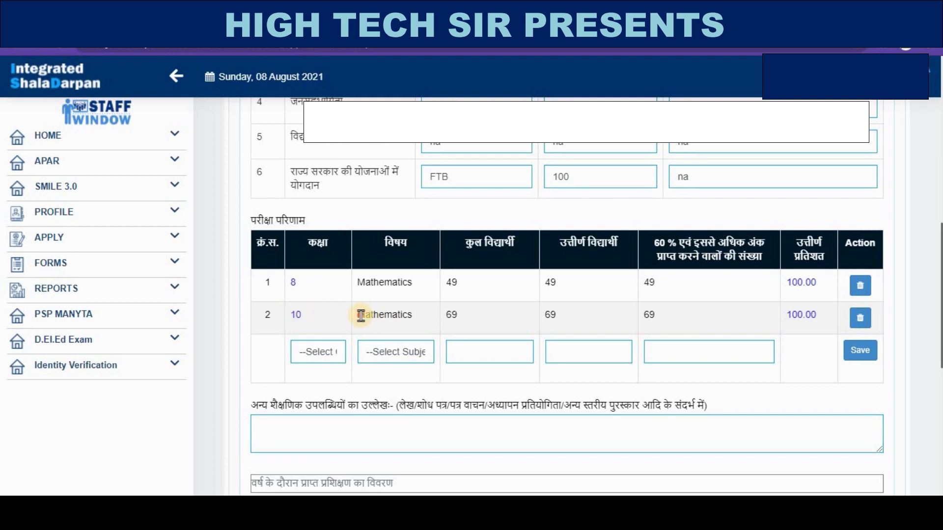
- Check the second result row: class 10 Mathematics with 69 students, all passed
left_click_drag(359, 314, 448, 315)
left_click(448, 314)
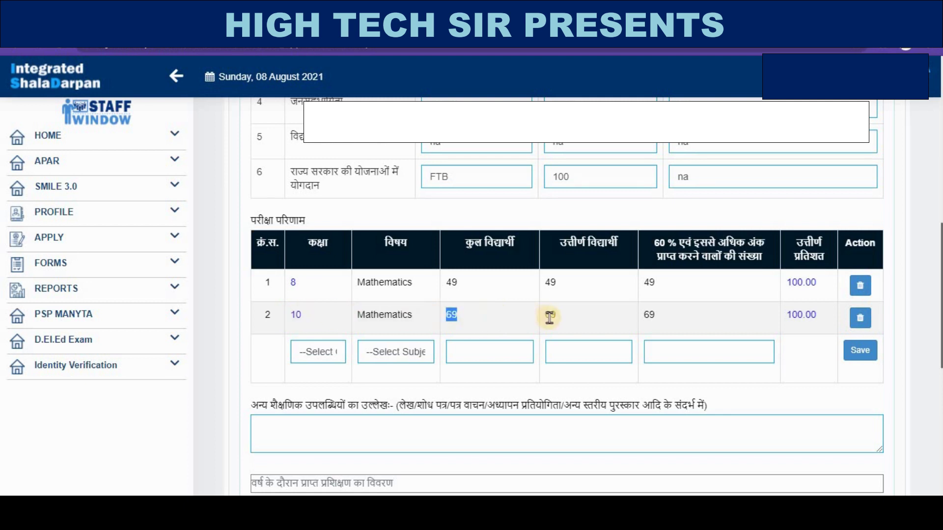
left_click_drag(549, 314, 568, 315)
double_click(649, 315)
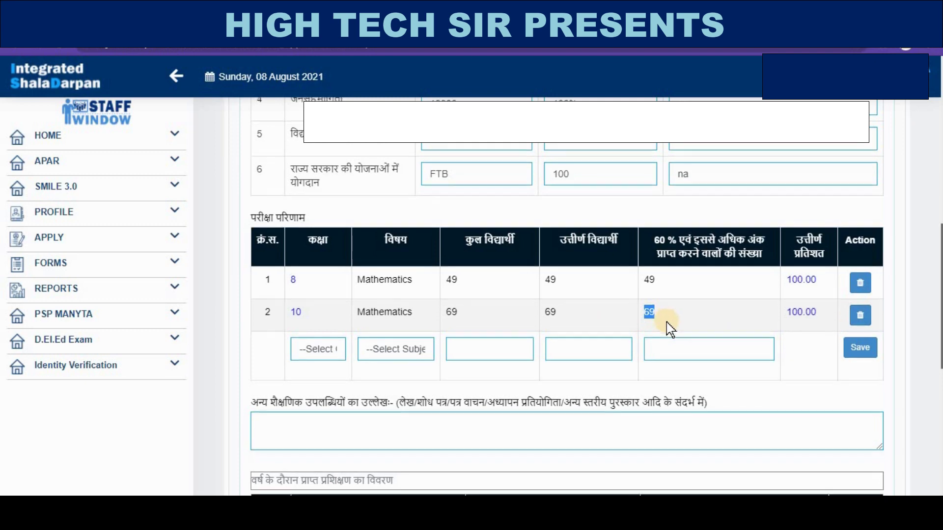
scroll(668, 319, "down", 3)
- Write 'क्रियाशील पुस्तकालय की स्थापना' in the other academic achievements box via Hindi transliteration
left_click(361, 296)
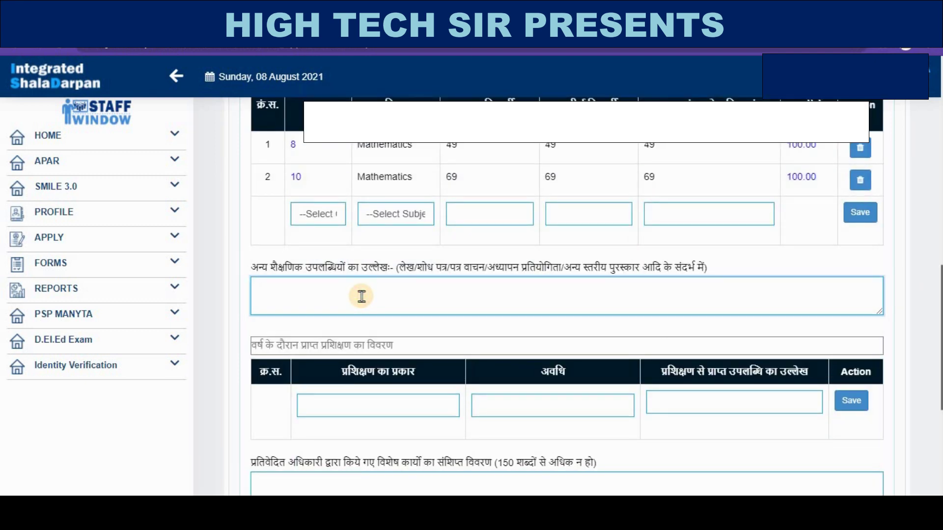
key("super+space")
key("super+space")
type("kriyasheel pu")
type("st")
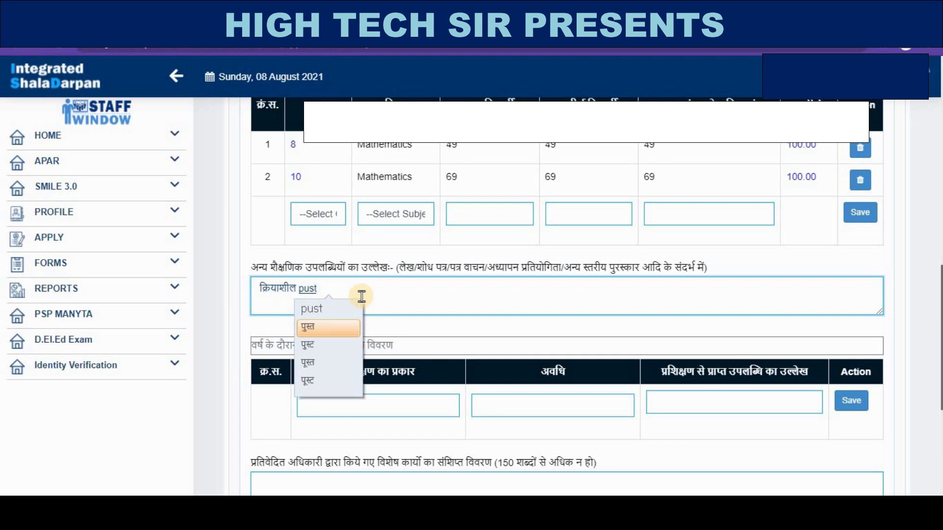
type("kalay")
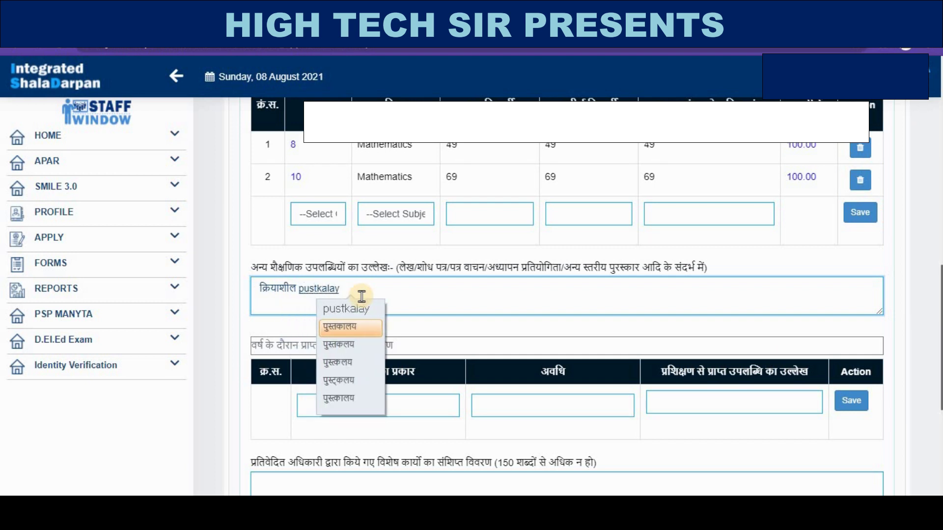
key("Return")
type("ki")
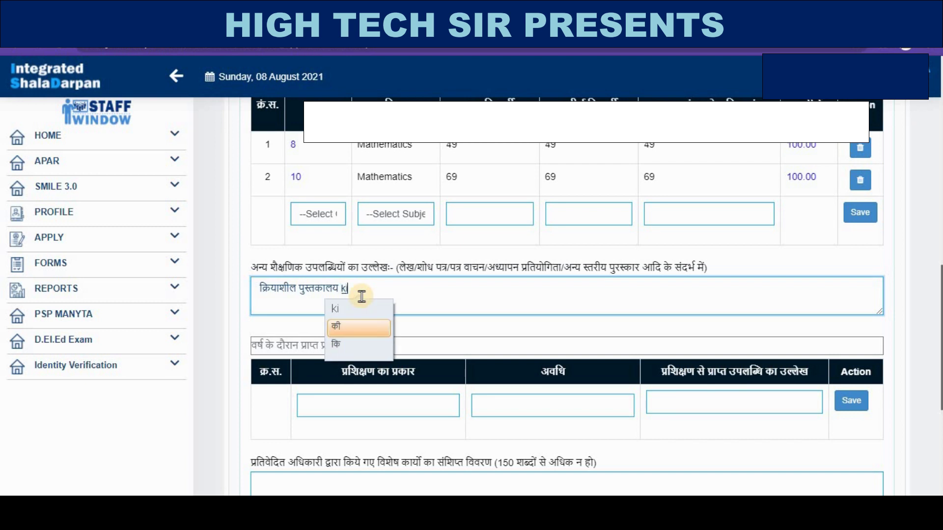
type(" sthapna")
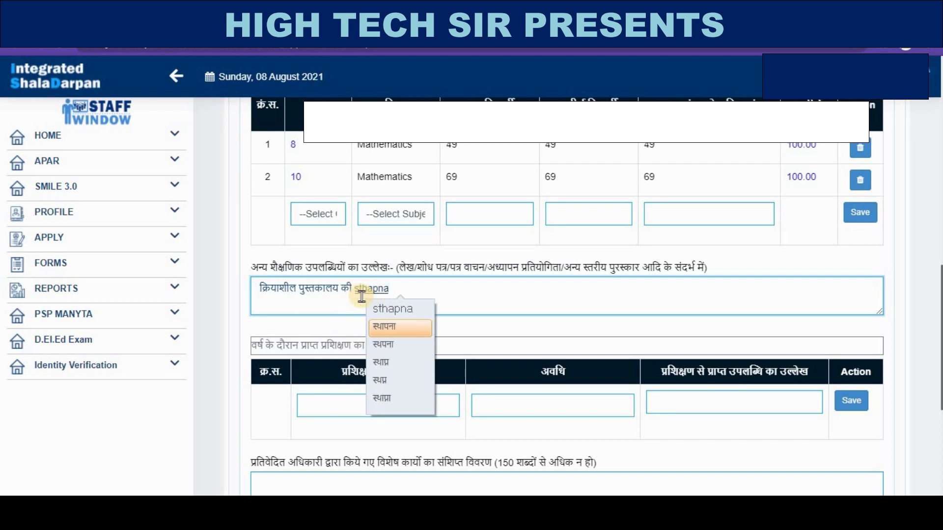
key("Return")
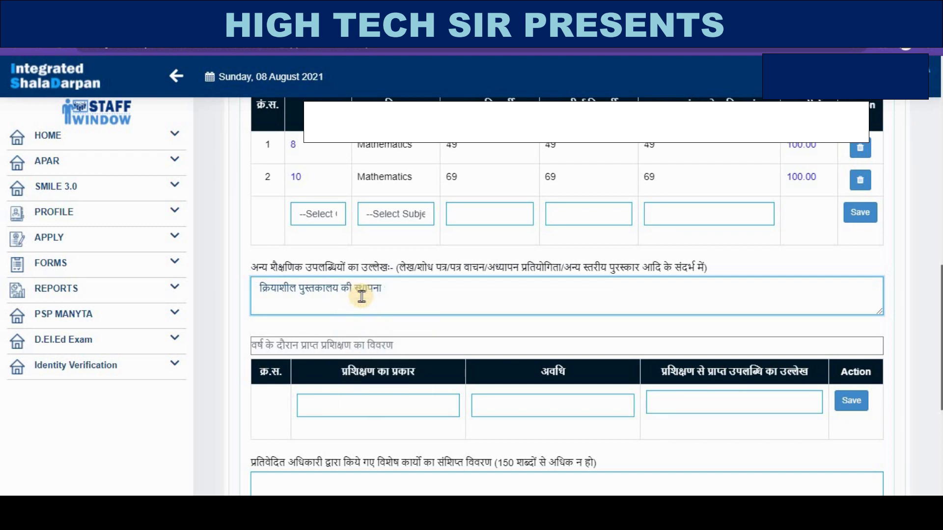
scroll(397, 329, "down", 3)
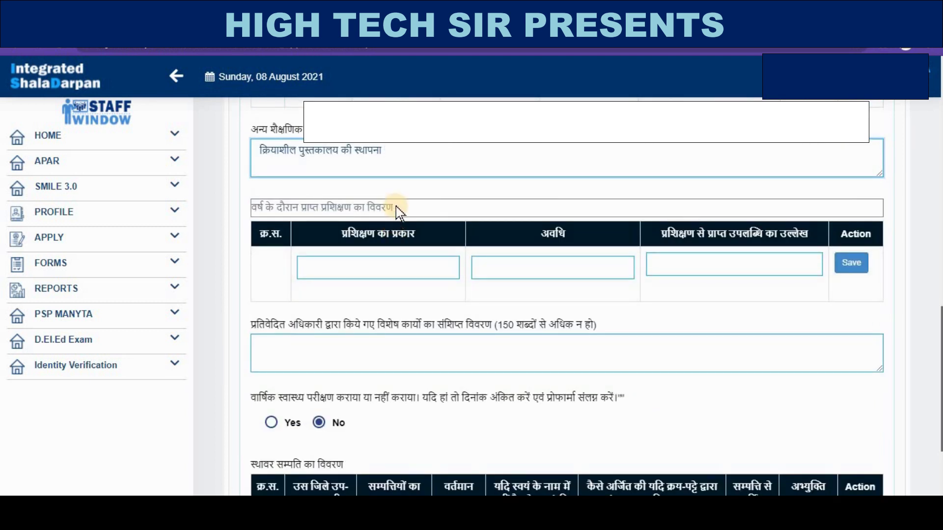
- Enter training निष्ठा, duration वर्ष पर्यंत, achievement निर्धारित मानदंड, and save the row
left_click(398, 265)
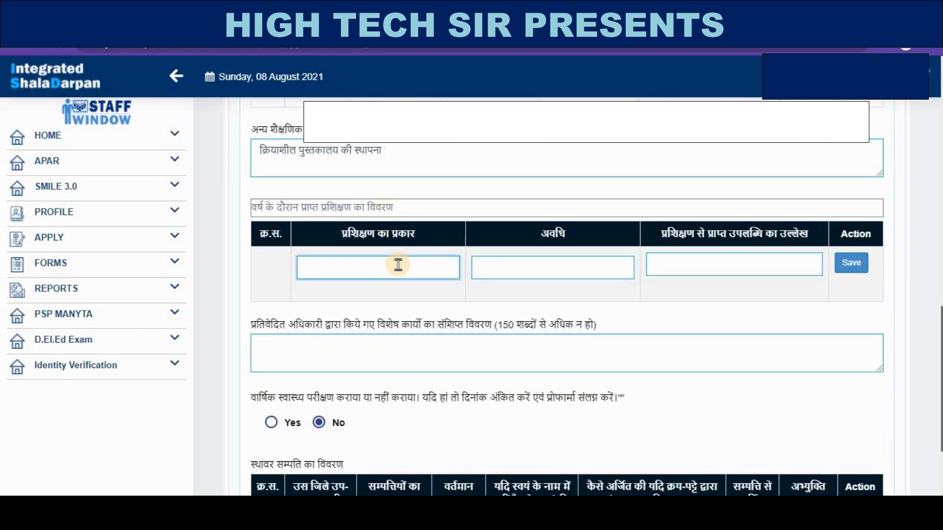
type("ni")
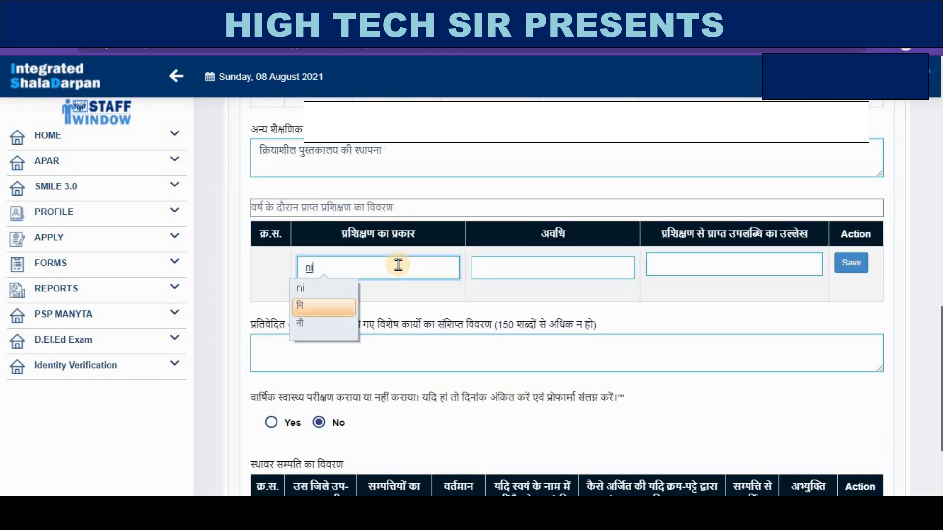
type("shtha")
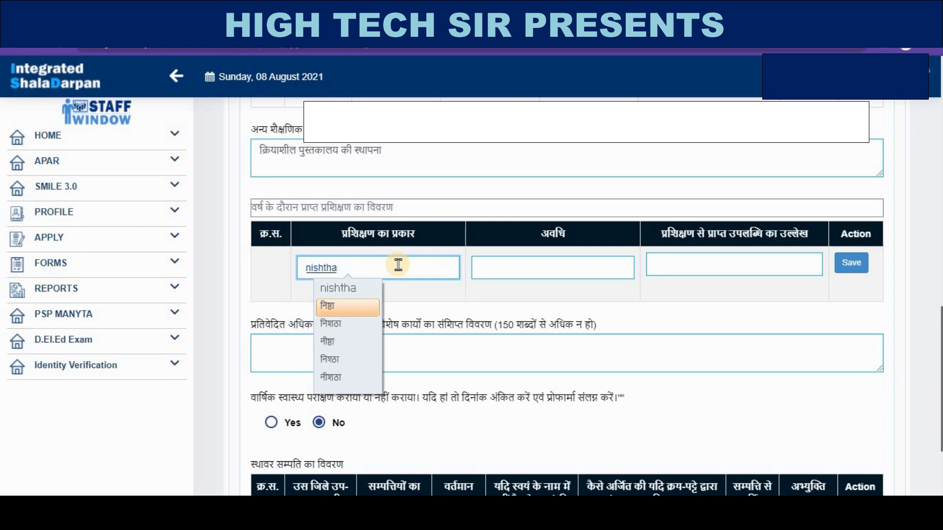
key("space")
left_click(531, 269)
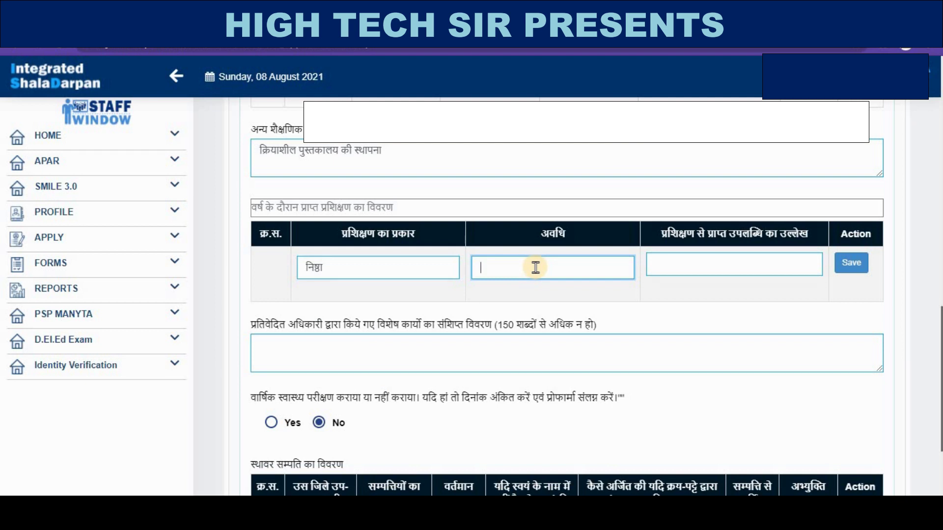
type("p")
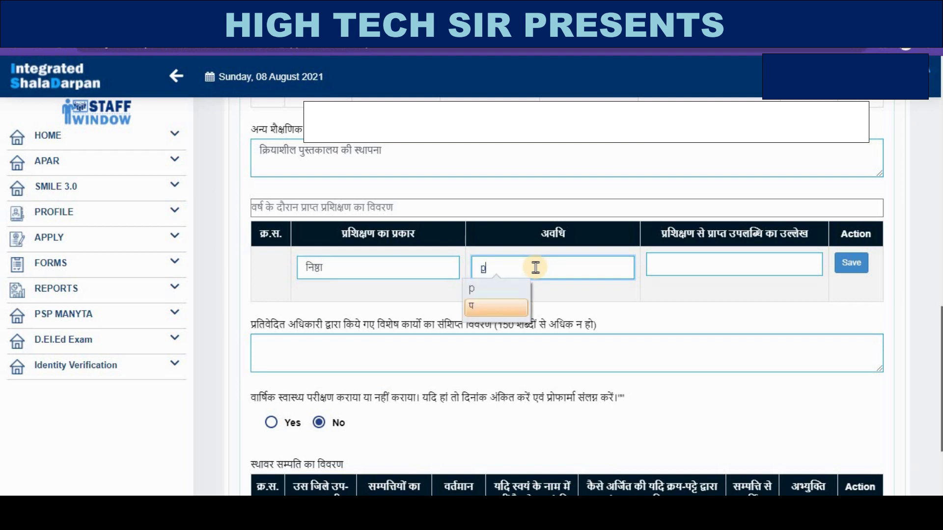
key("BackSpace")
type("va")
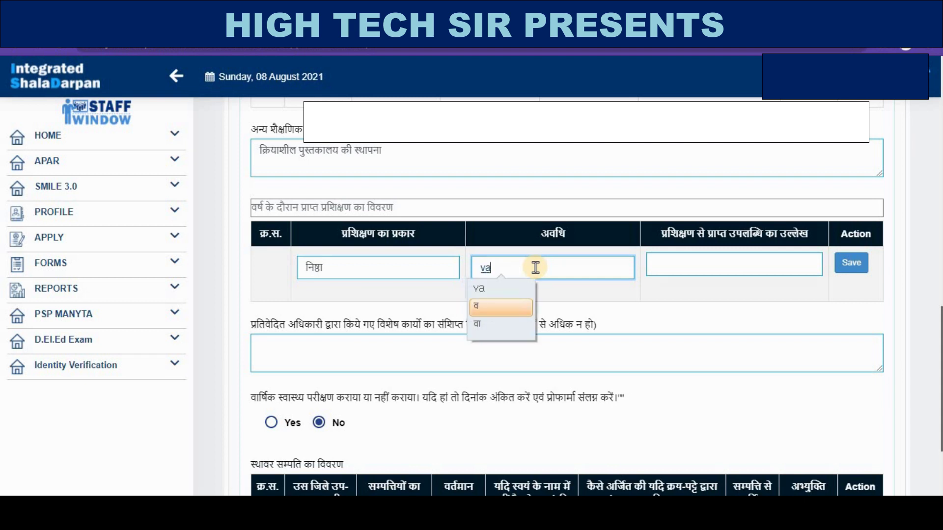
type("rsh pry")
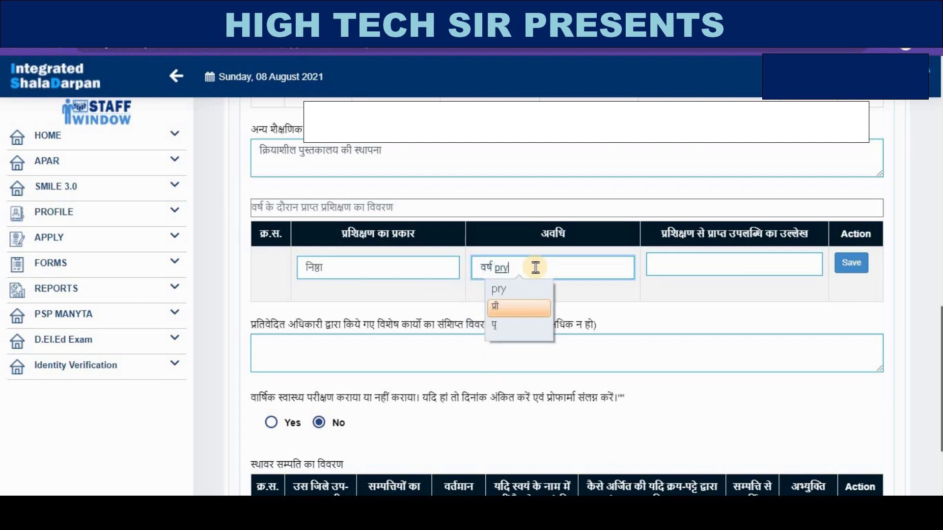
type("ant")
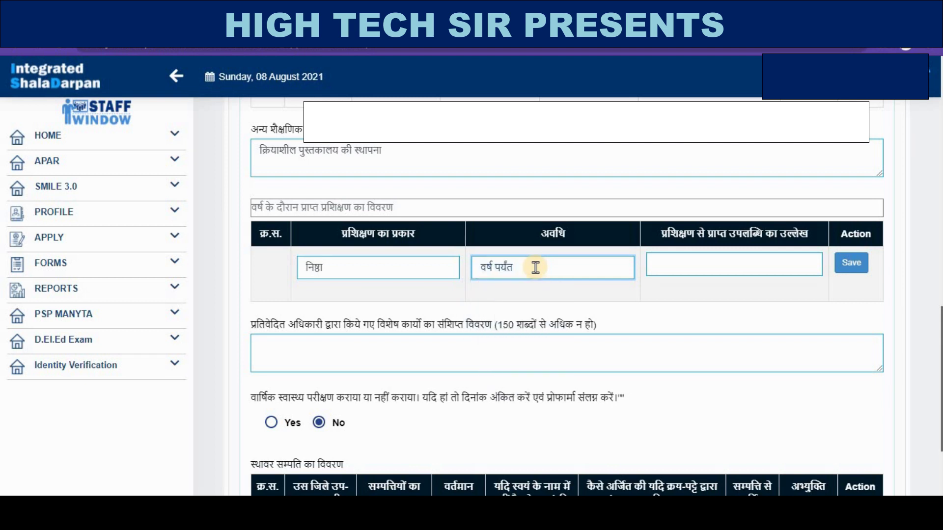
left_click(702, 259)
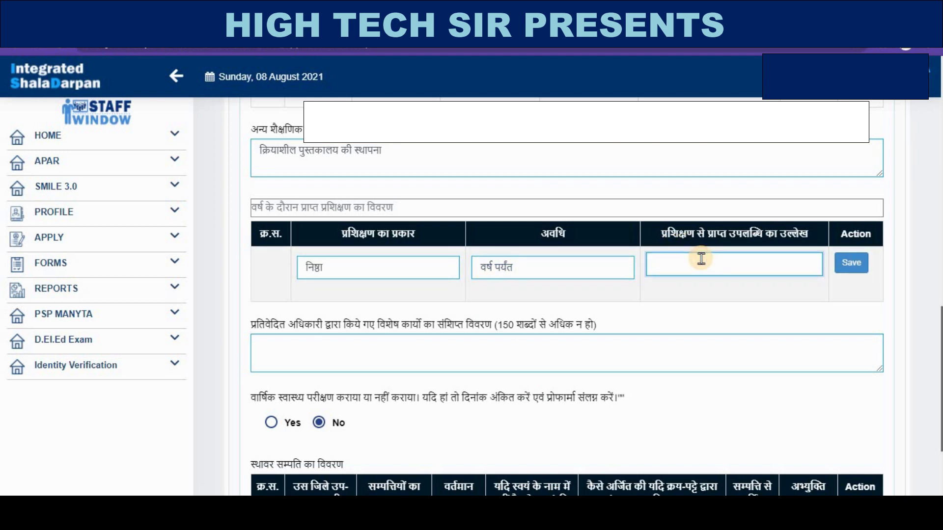
type("nir")
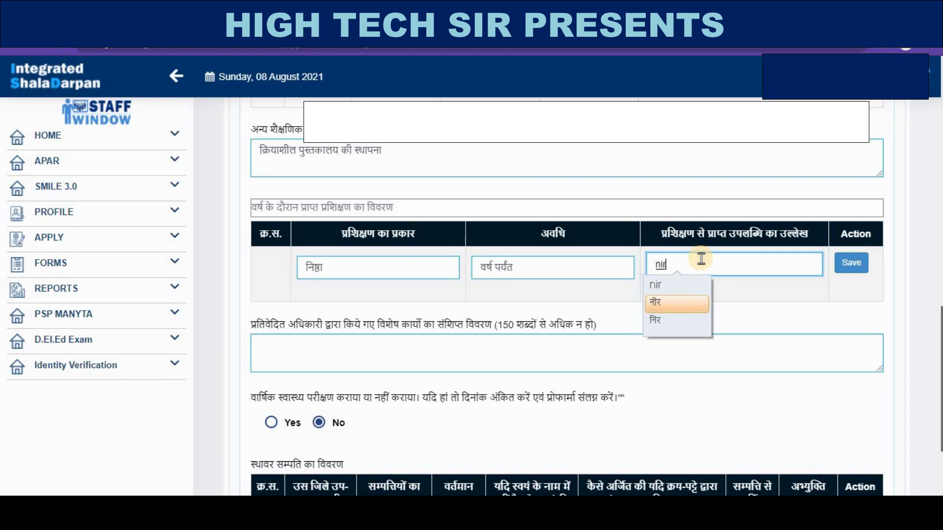
type("dhari")
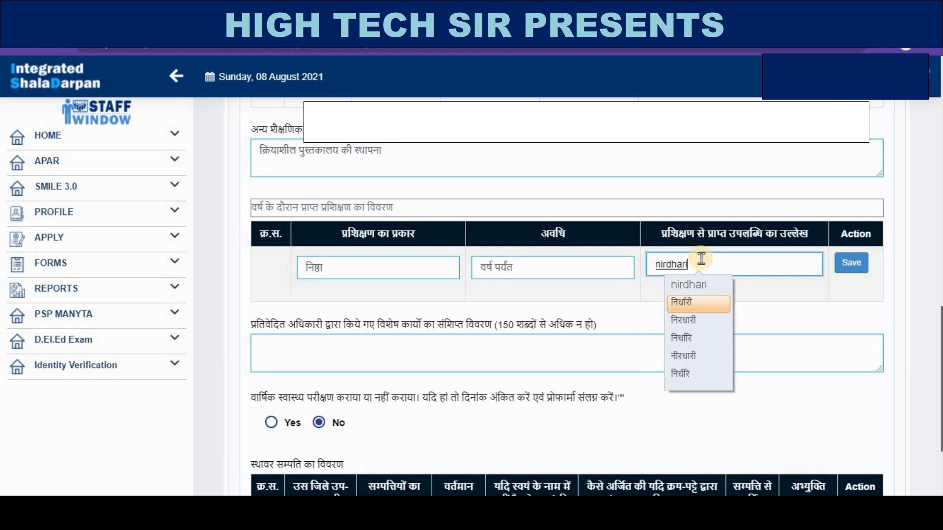
type("t ma")
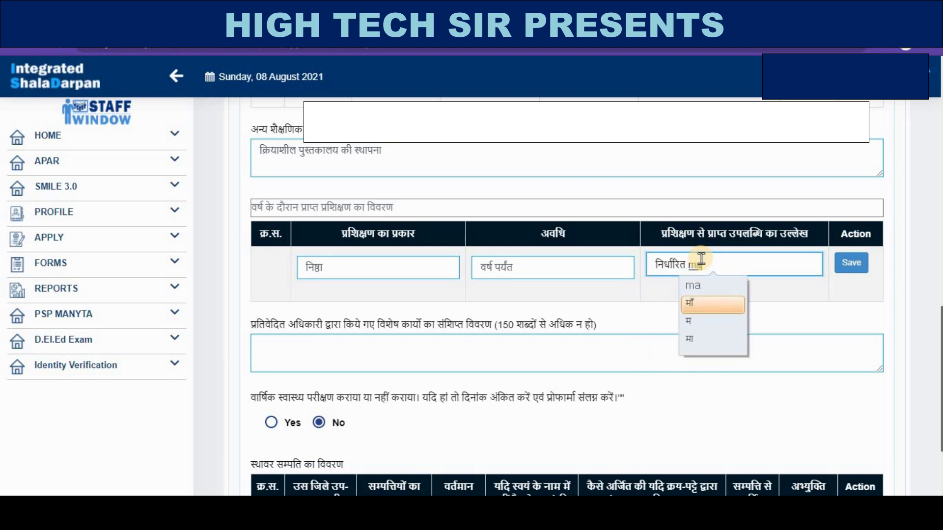
type("ndand")
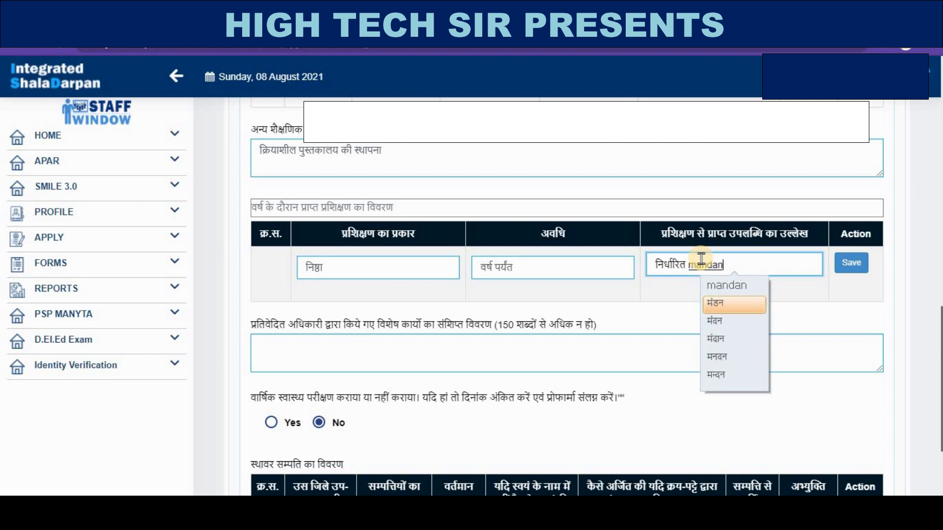
left_click(852, 264)
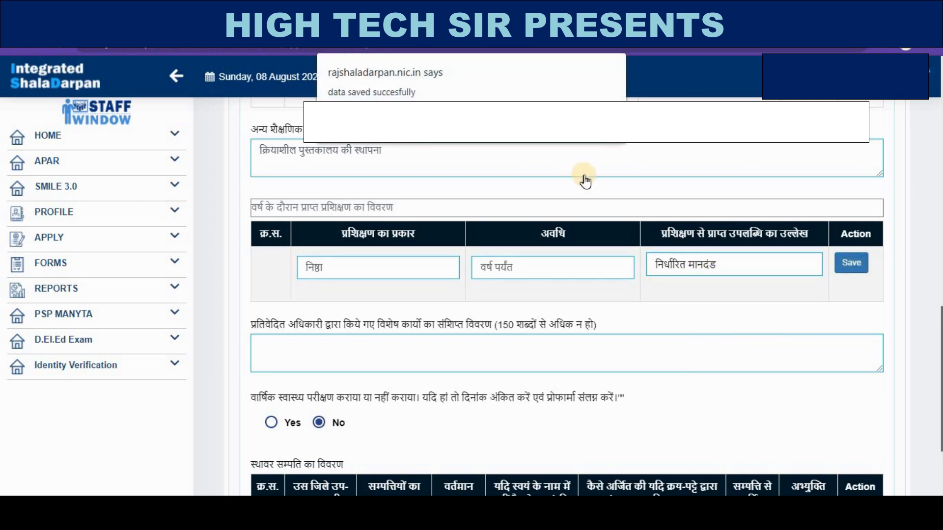
- Dismiss the saved alert and enter NA as the special works description
left_click(601, 122)
scroll(480, 318, "down", 2)
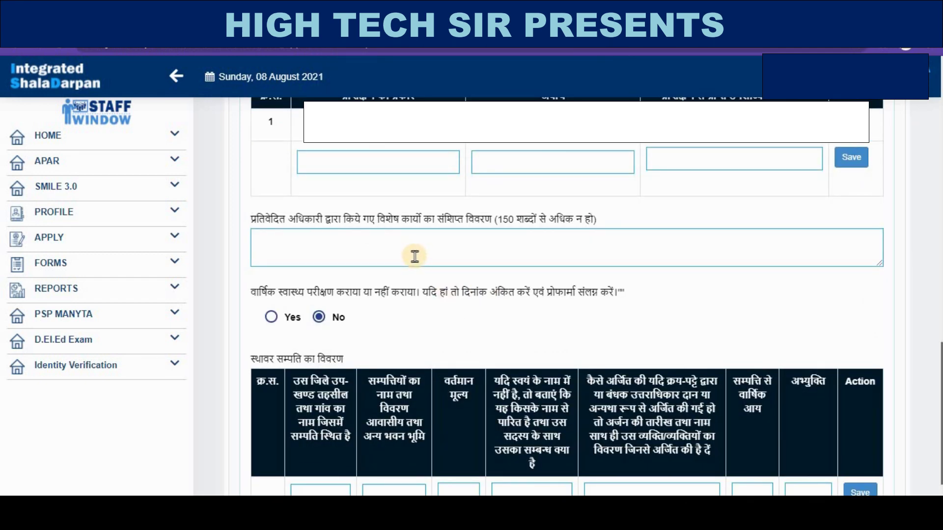
scroll(423, 255, "up", 3)
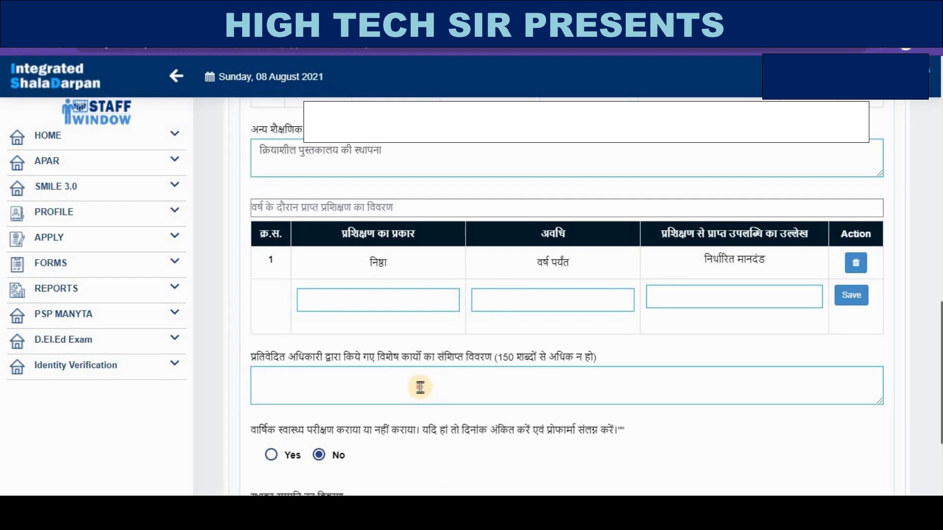
left_click(420, 387)
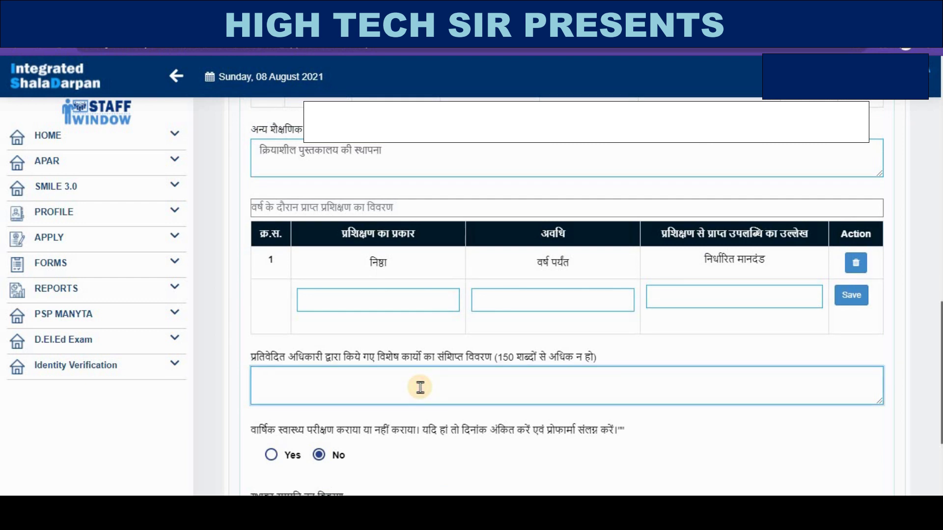
type("NA")
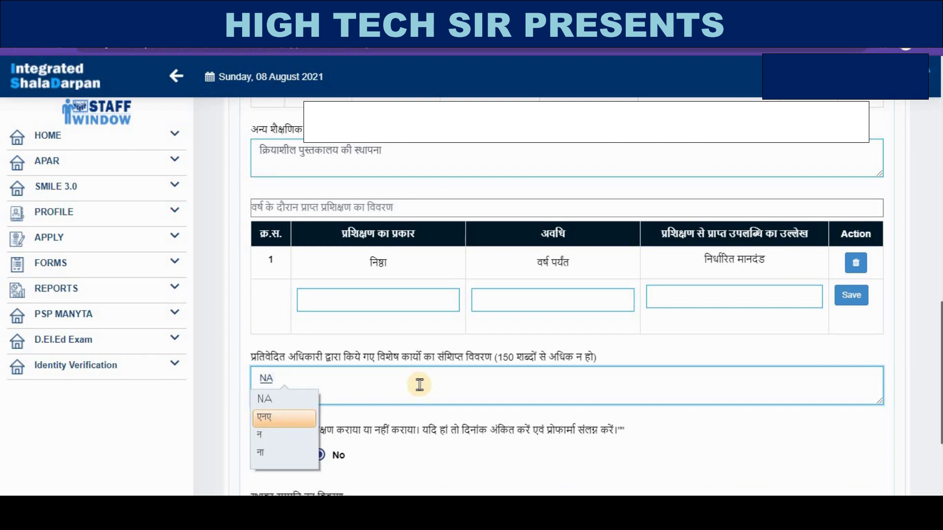
left_click(287, 400)
- Set the annual health check answer to No after briefly selecting Yes
scroll(334, 325, "down", 3)
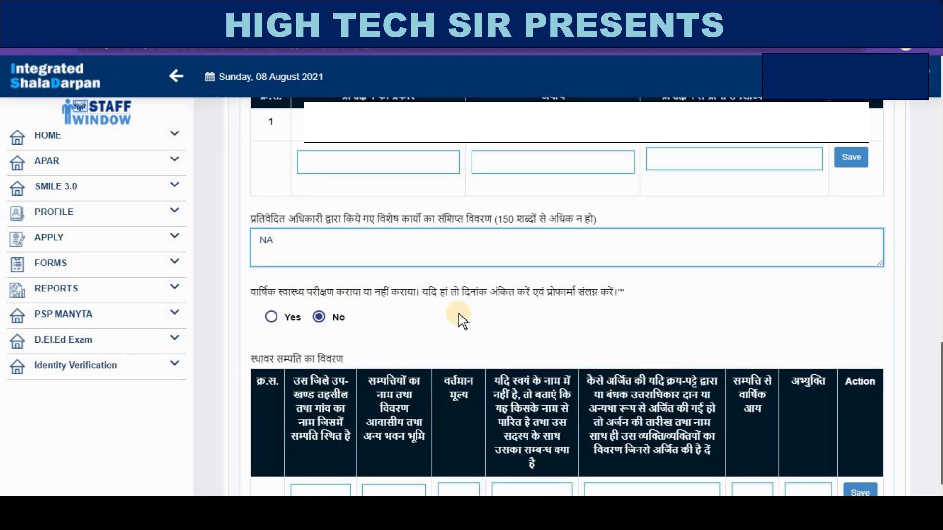
left_click(273, 320)
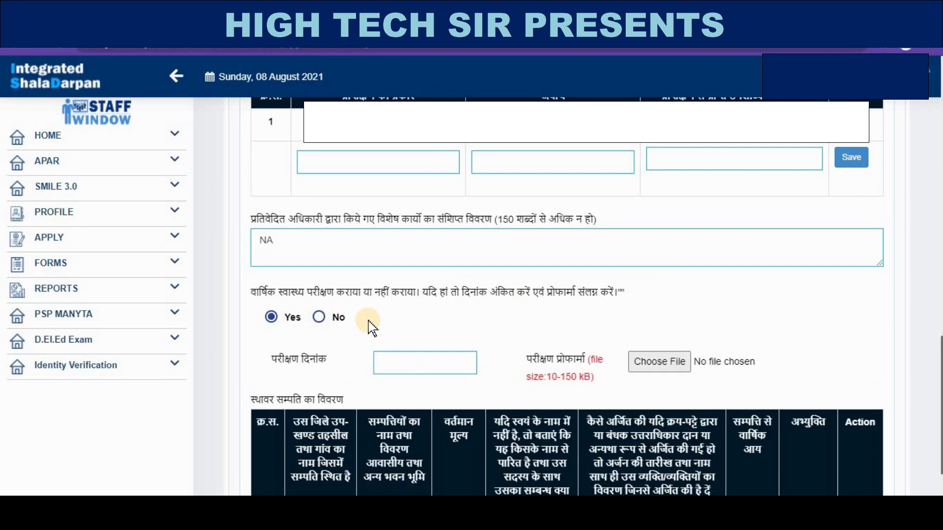
scroll(368, 325, "down", 3)
left_click(422, 224)
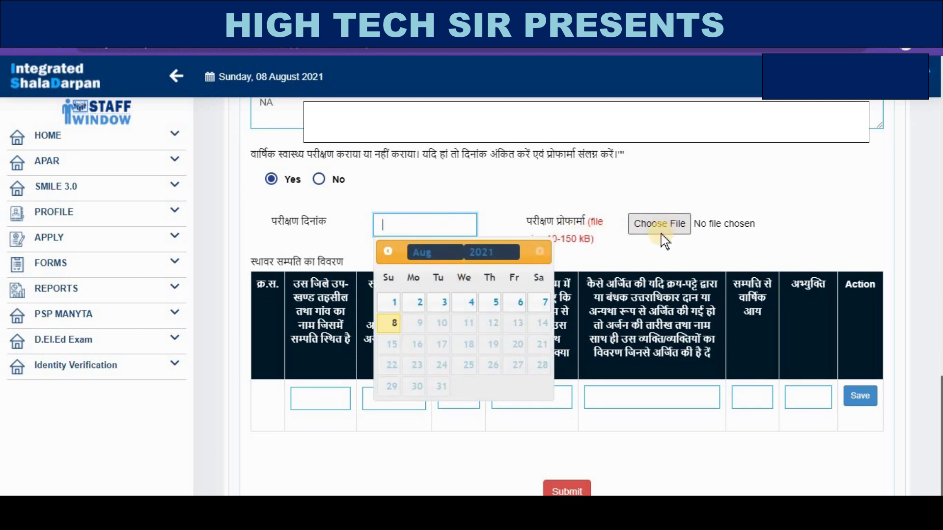
left_click(328, 179)
scroll(540, 258, "down", 1)
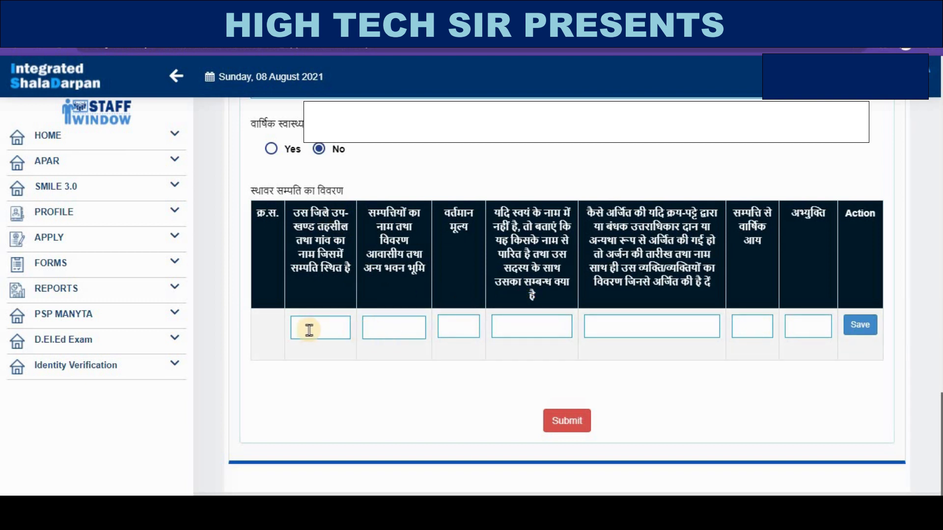
- Enter the property location and description as जोधपुर, value 1200000, and owner relationship na
left_click(322, 322)
type("jod")
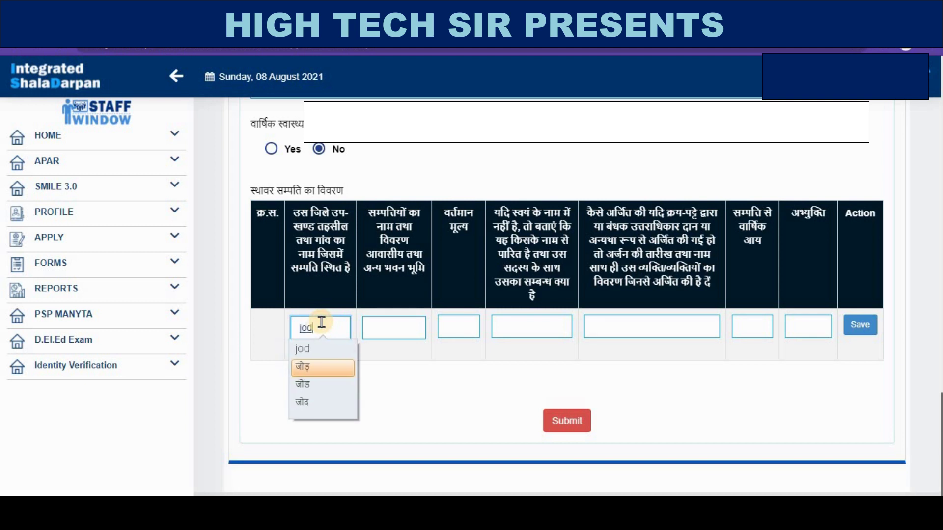
type("hpur")
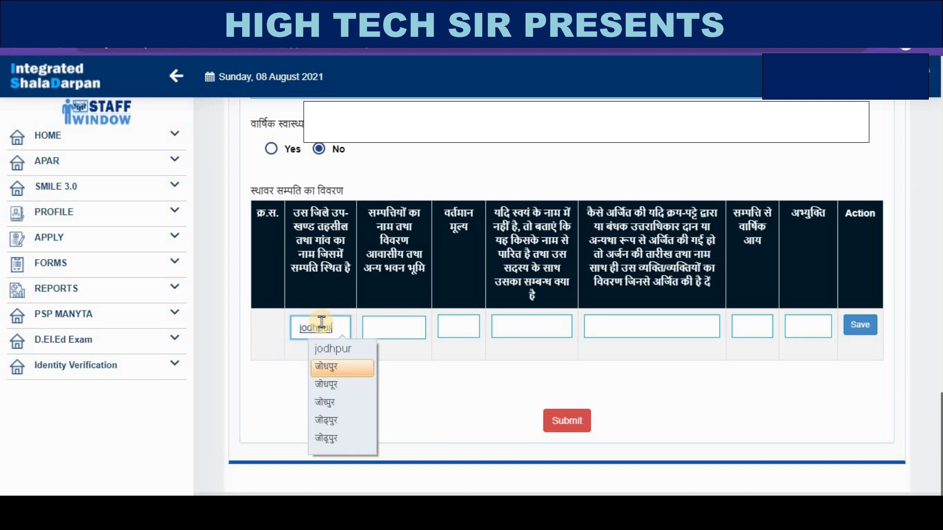
left_click(324, 350)
left_click(397, 322)
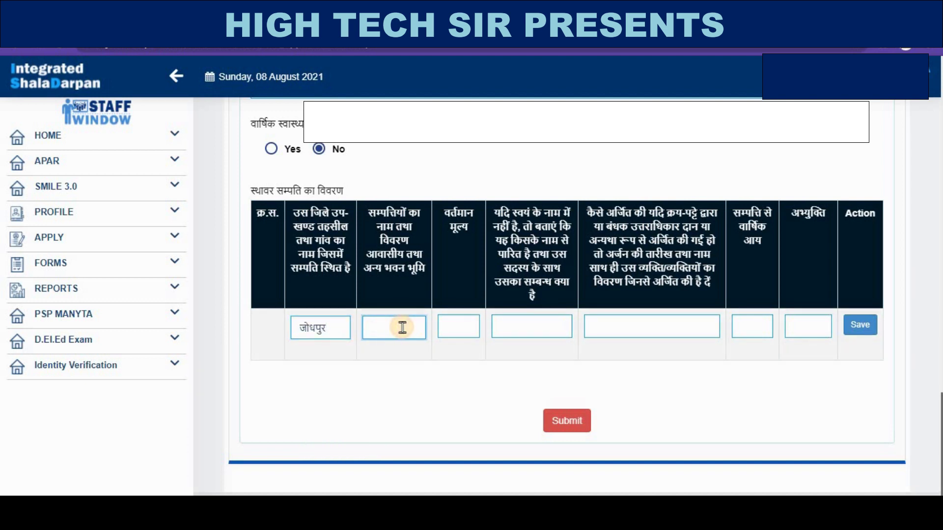
type("jodh")
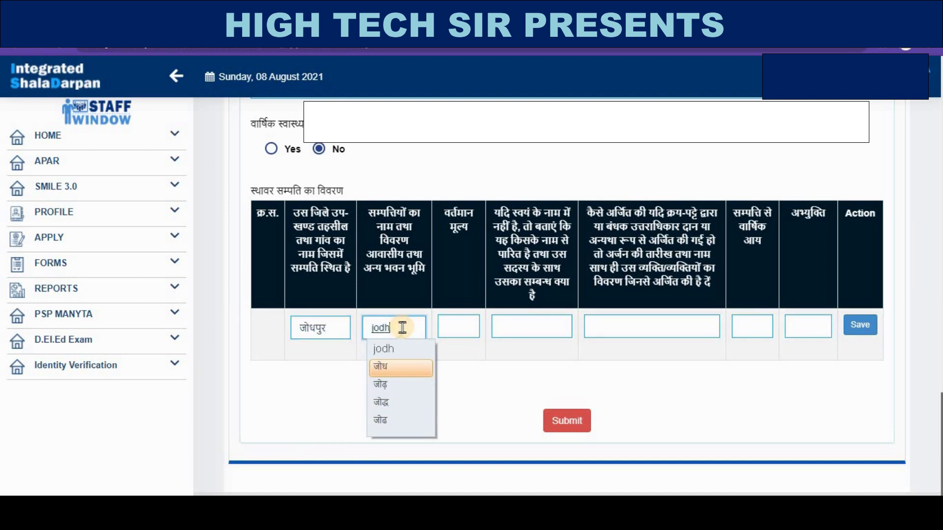
type("pur")
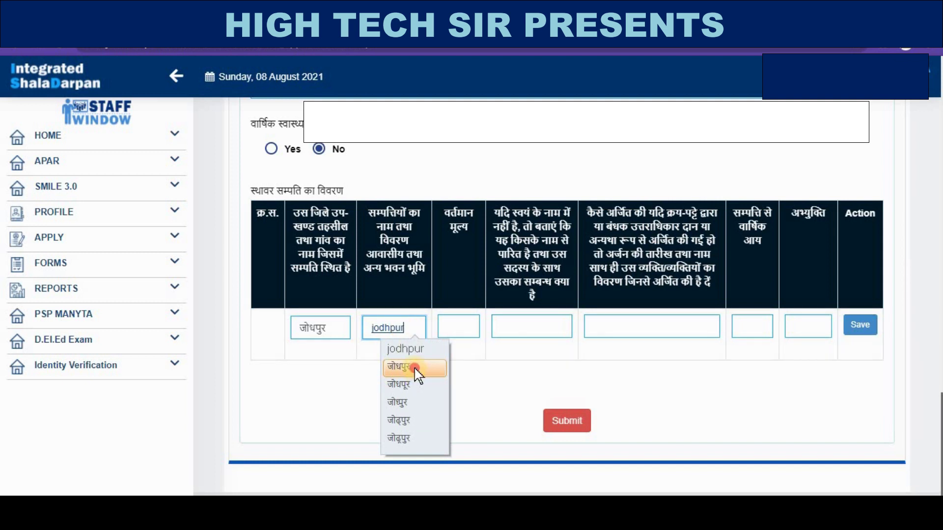
left_click(414, 369)
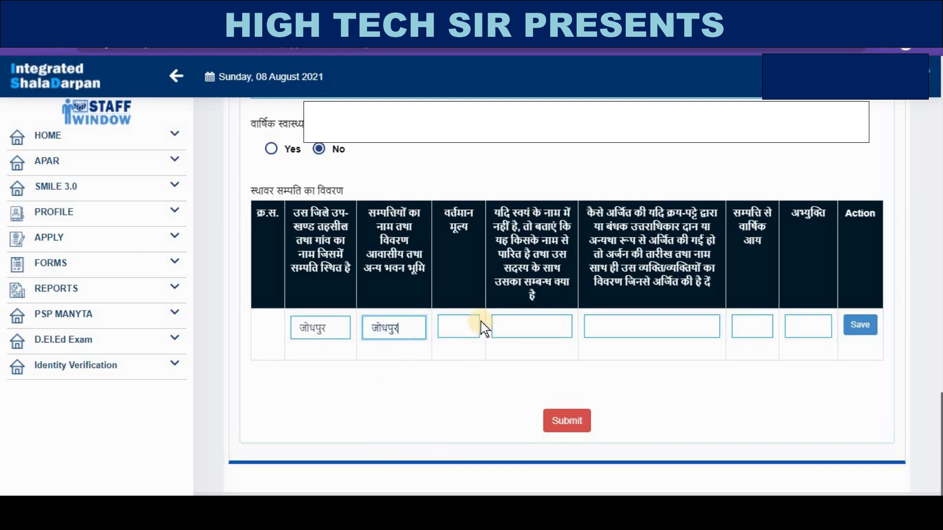
left_click(463, 326)
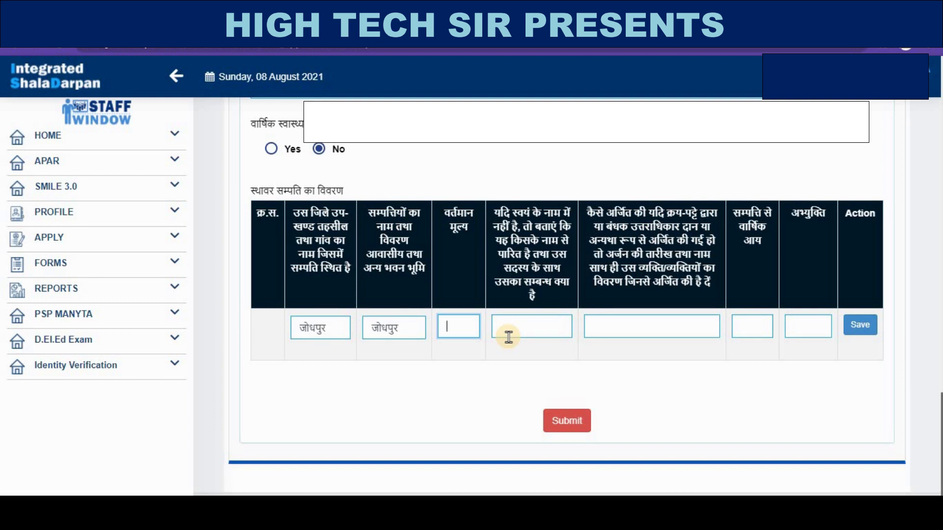
type("120000")
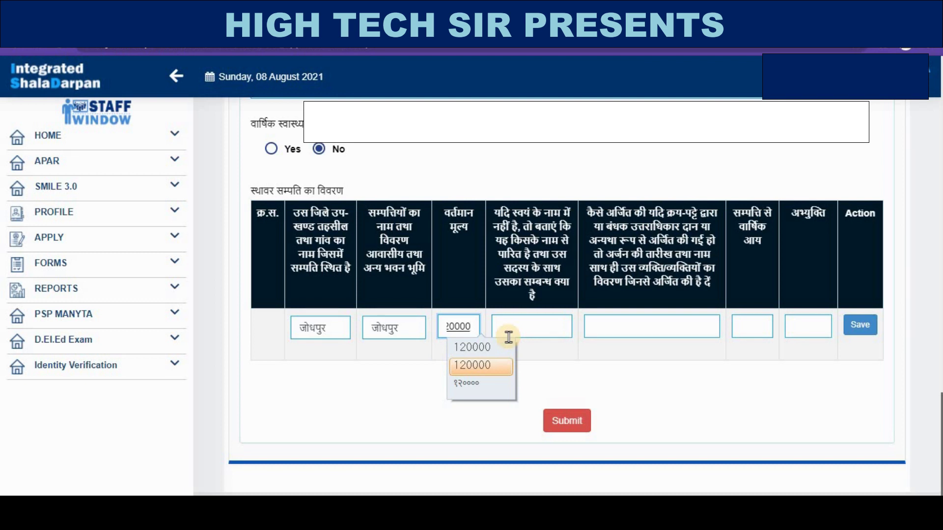
type("0")
left_click(532, 324)
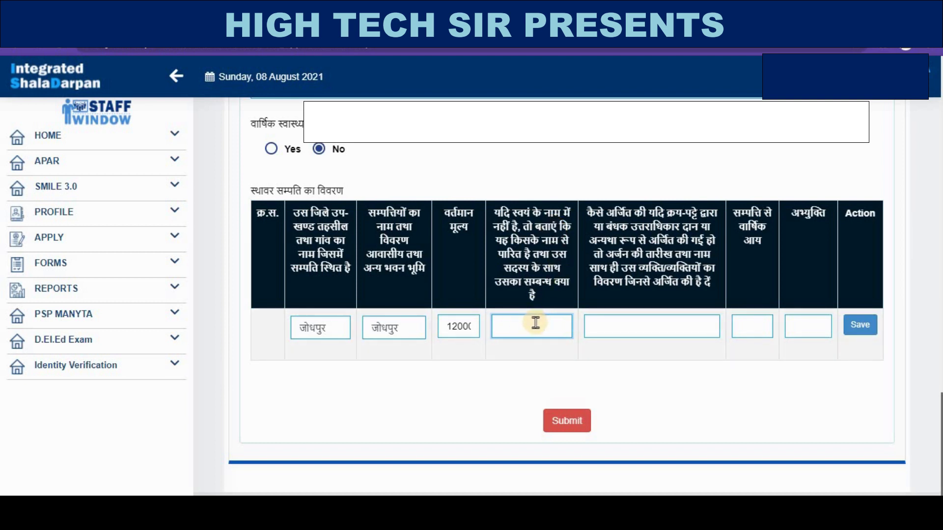
type("na")
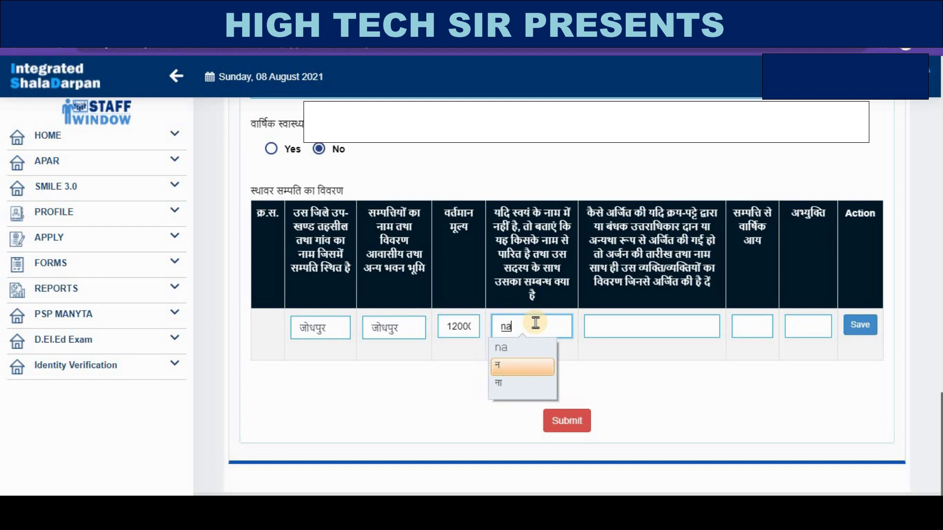
left_click(534, 351)
- Set acquisition to पैतृक, annual income 0 and remarks na, then save the row
left_click(637, 326)
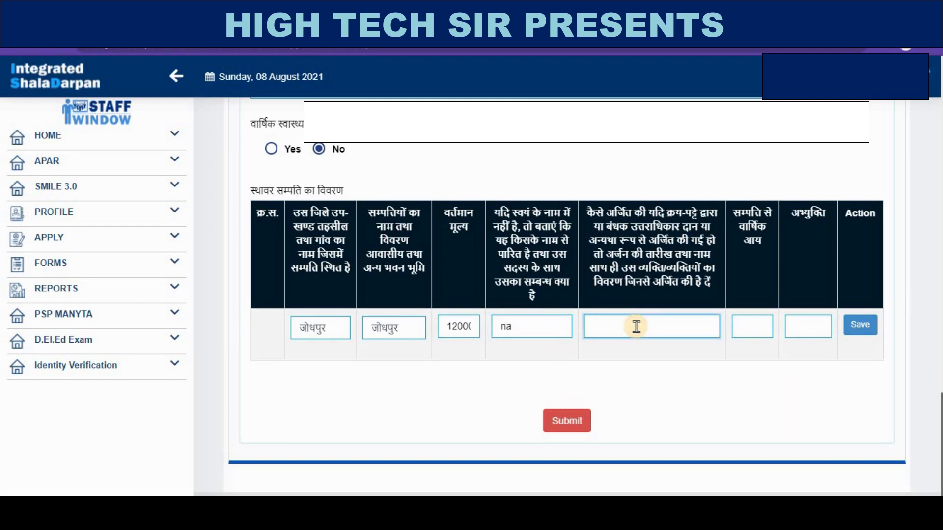
type("p")
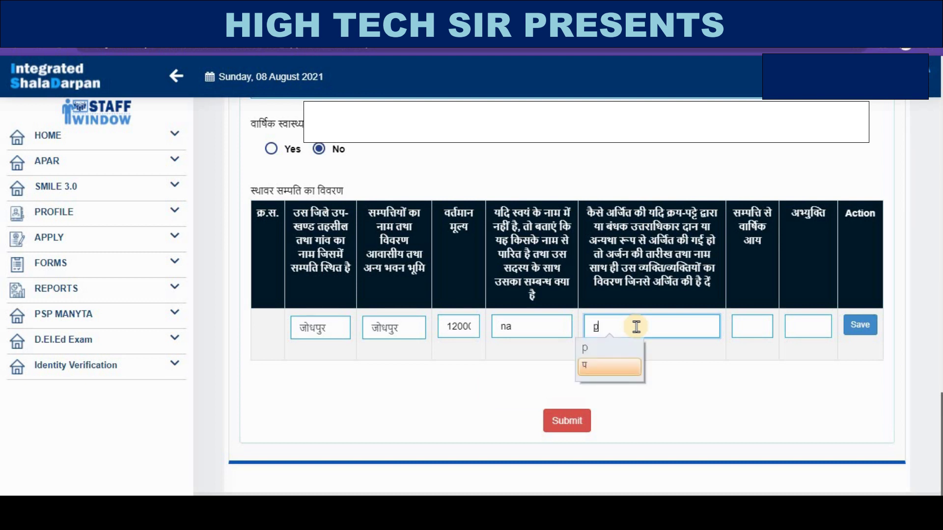
type("atranl")
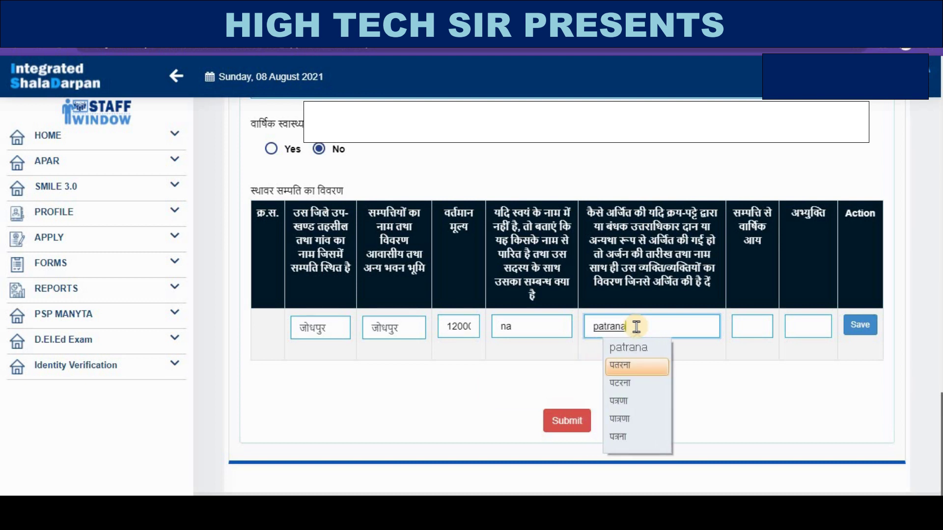
left_click_drag(637, 326, 573, 324)
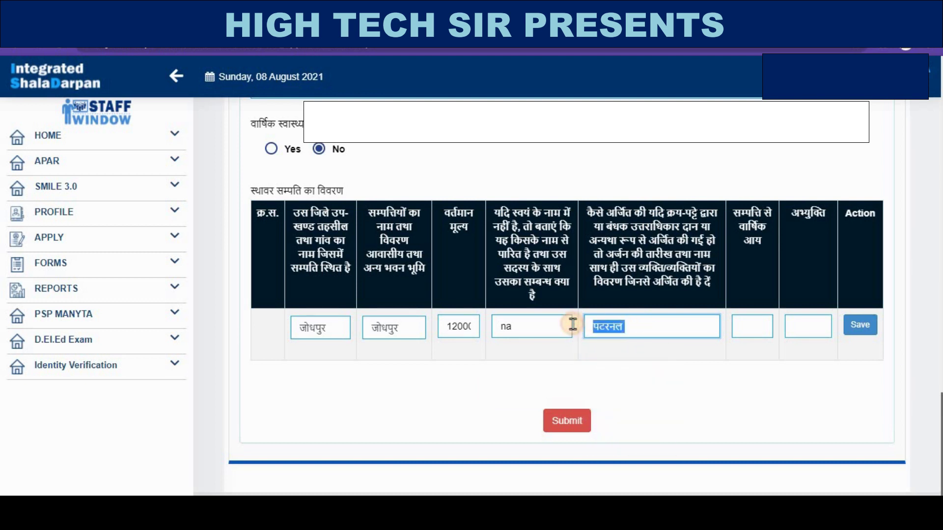
type("pai")
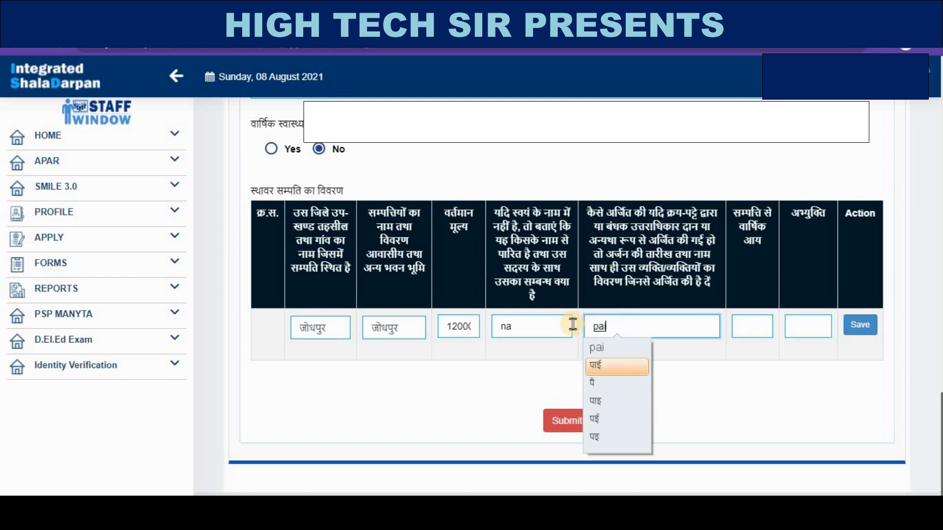
type("trik")
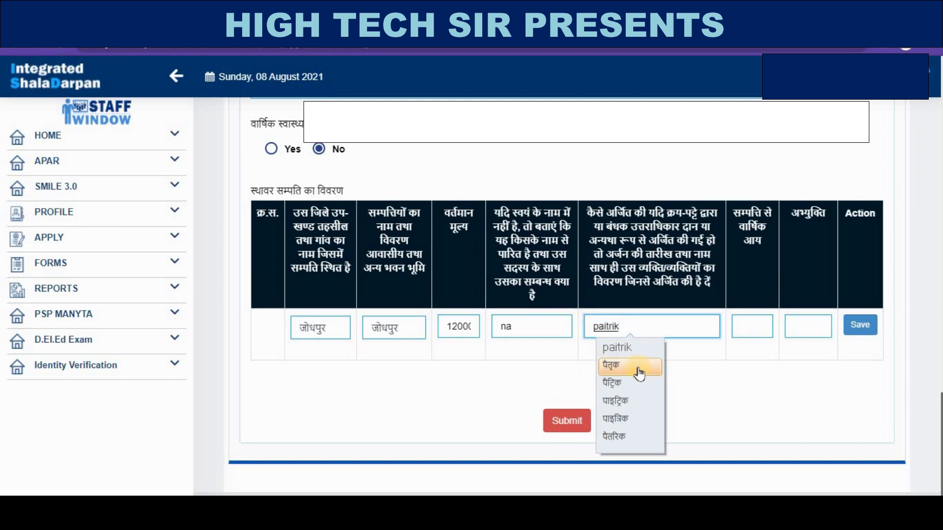
left_click(635, 367)
left_click(754, 327)
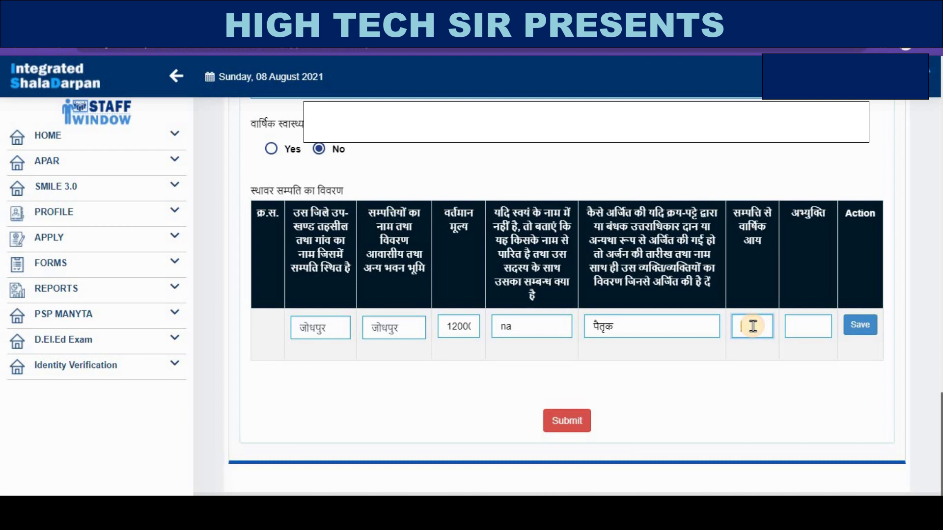
type("0")
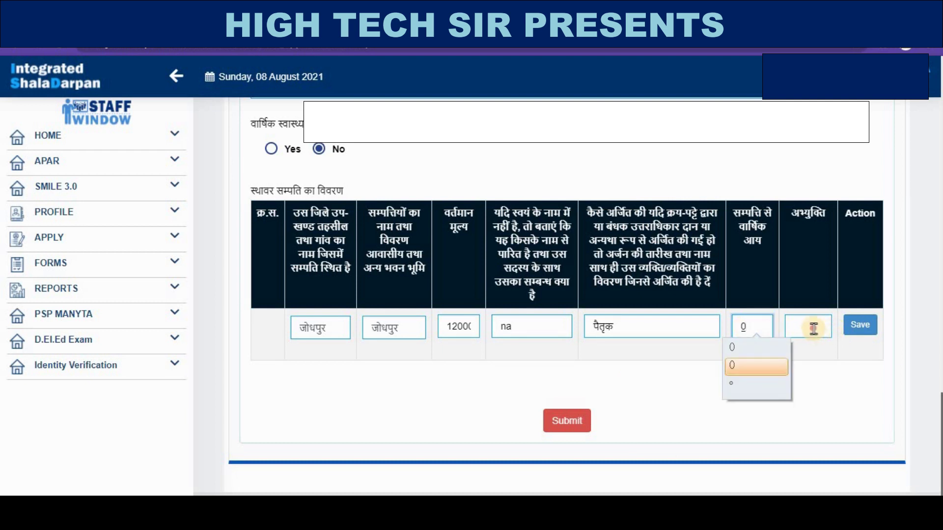
left_click(814, 328)
type("na")
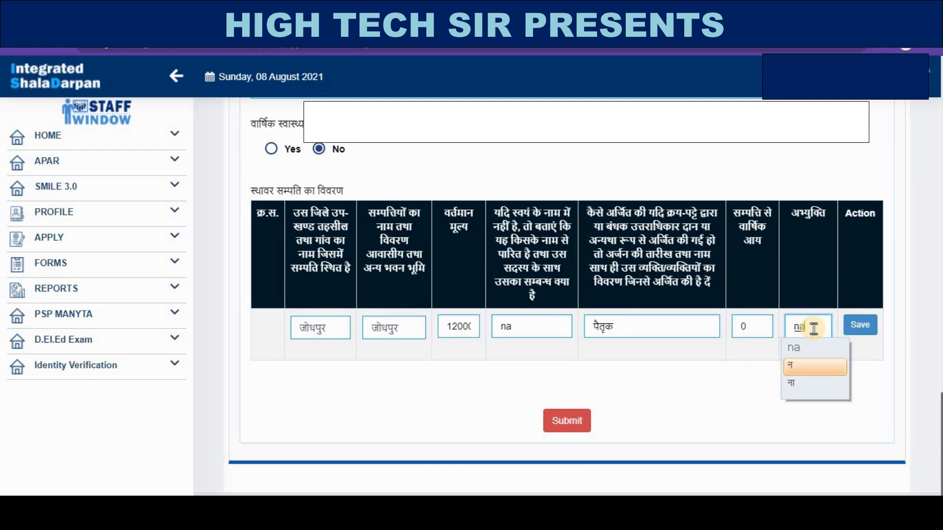
left_click(797, 349)
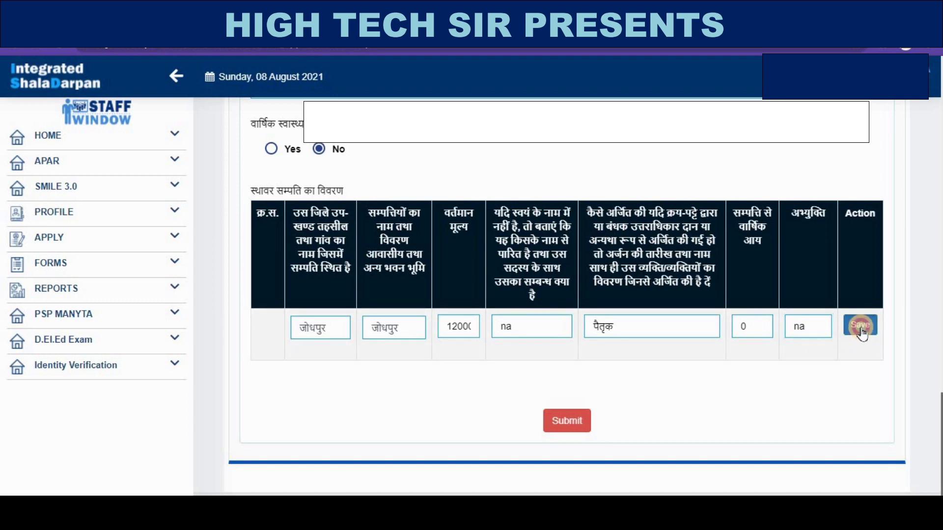
left_click(860, 334)
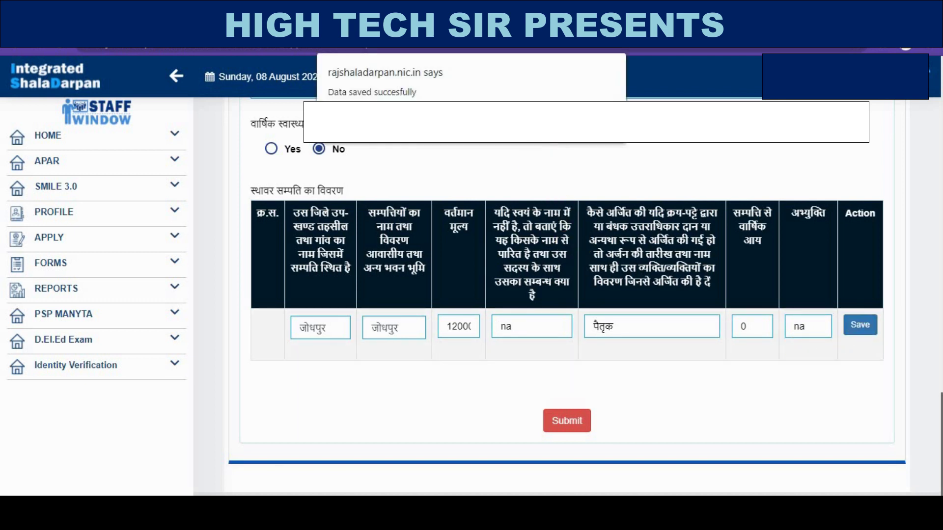
- Dismiss the 'Data saved succesfully' alert and submit the completed APAR form
key("Return")
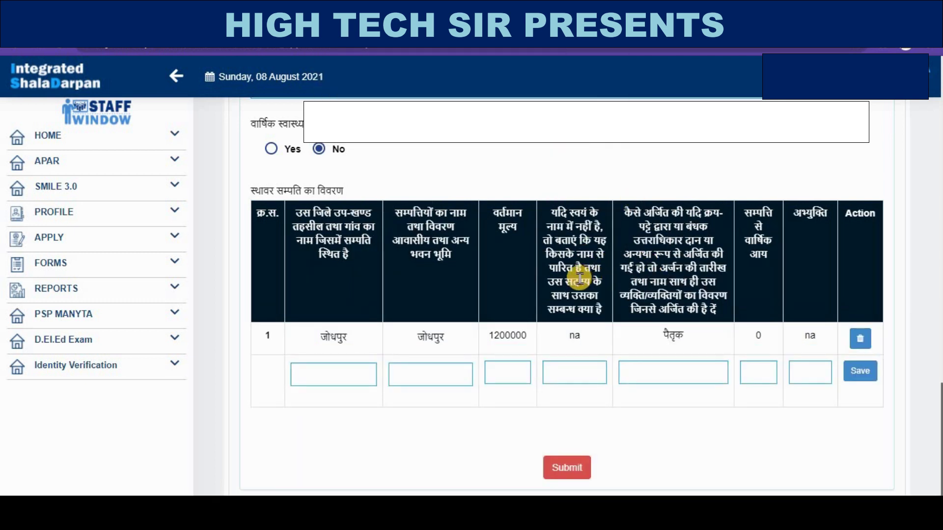
scroll(543, 282, "up", 5)
scroll(582, 287, "down", 6)
scroll(581, 282, "up", 15)
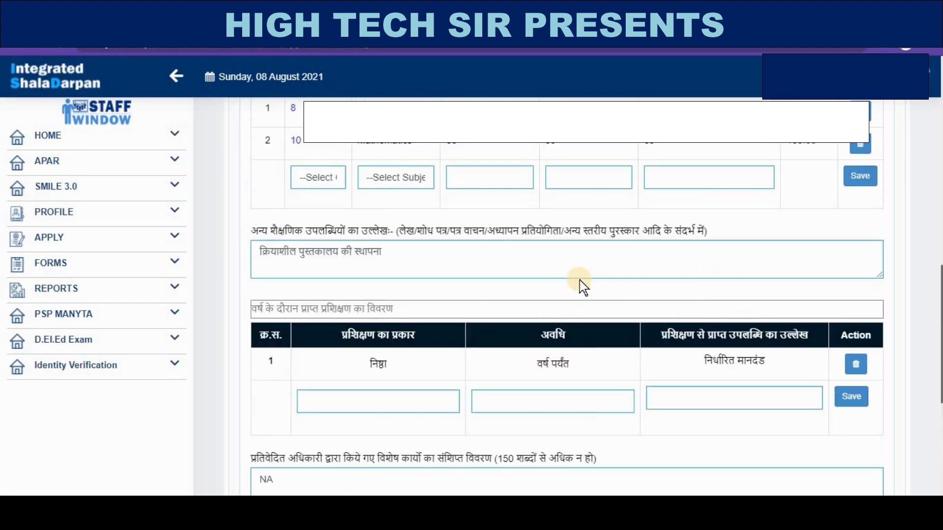
scroll(581, 278, "up", 3)
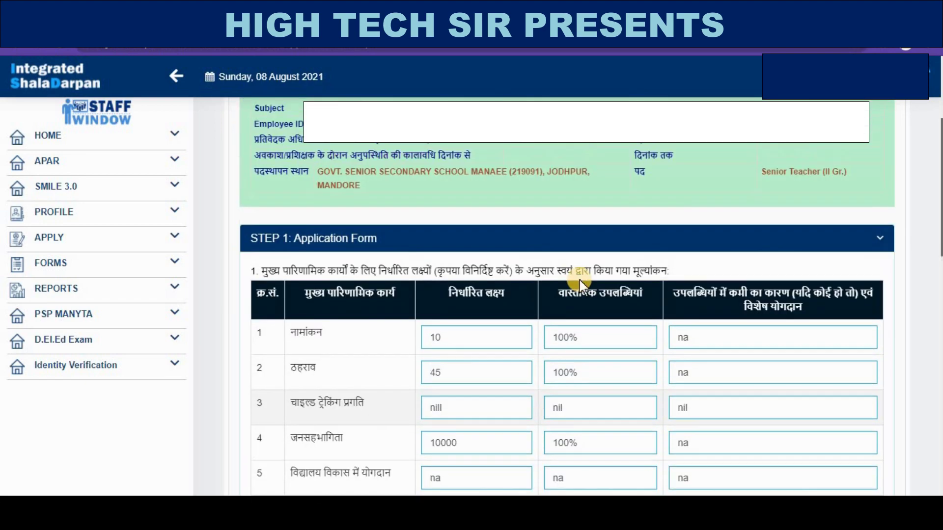
scroll(581, 279, "down", 10)
scroll(580, 288, "down", 4)
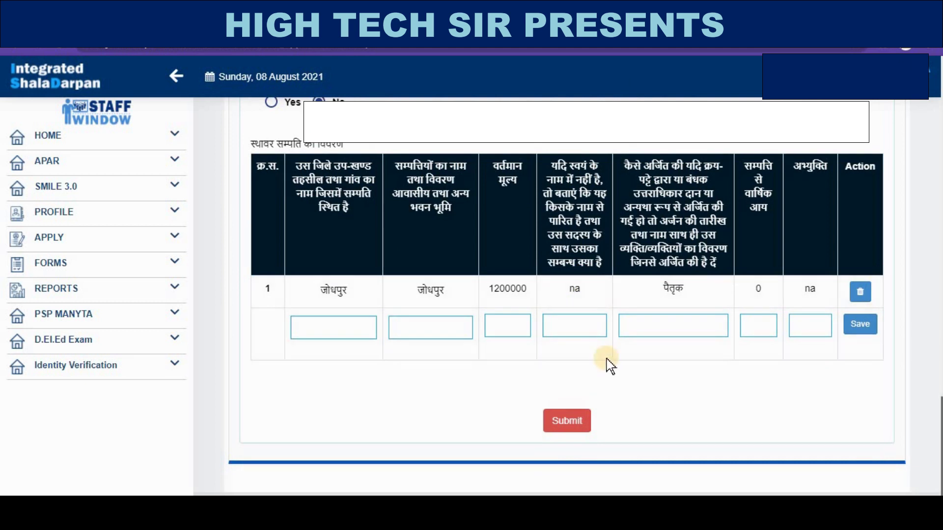
left_click(567, 423)
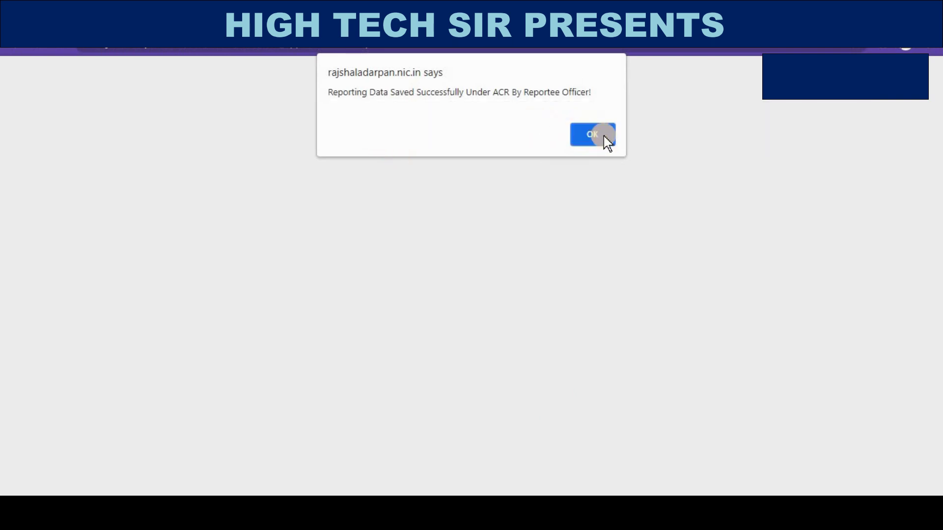
- Acknowledge the saved message, submit the form a second time, then return to the dashboard
left_click(592, 135)
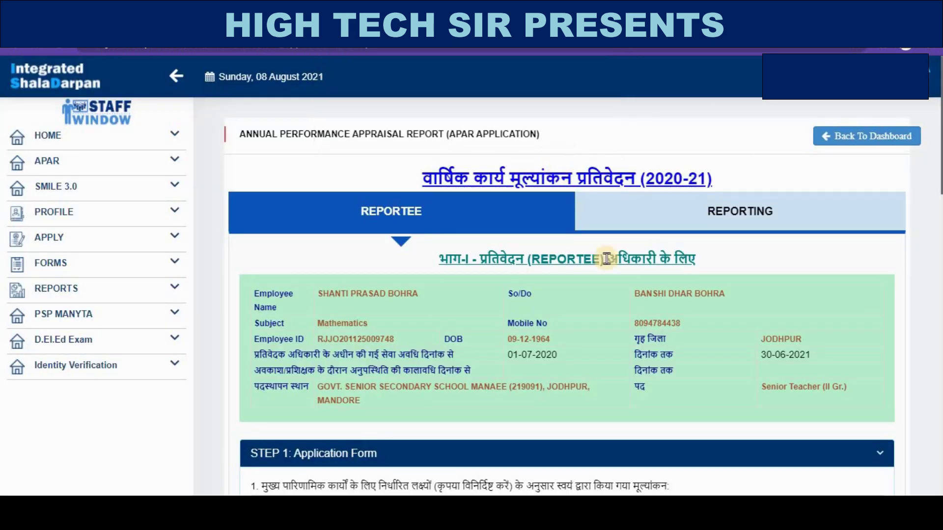
scroll(611, 248, "down", 10)
scroll(611, 249, "down", 15)
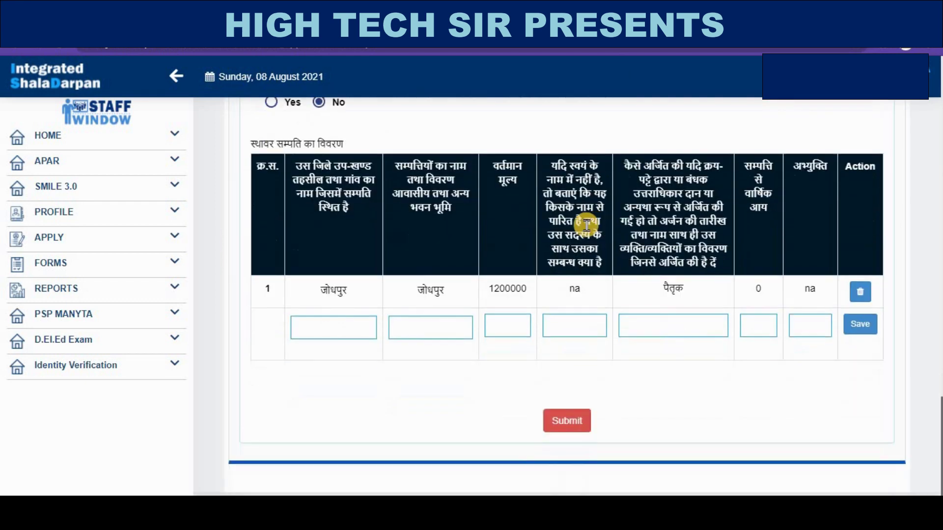
left_click(564, 420)
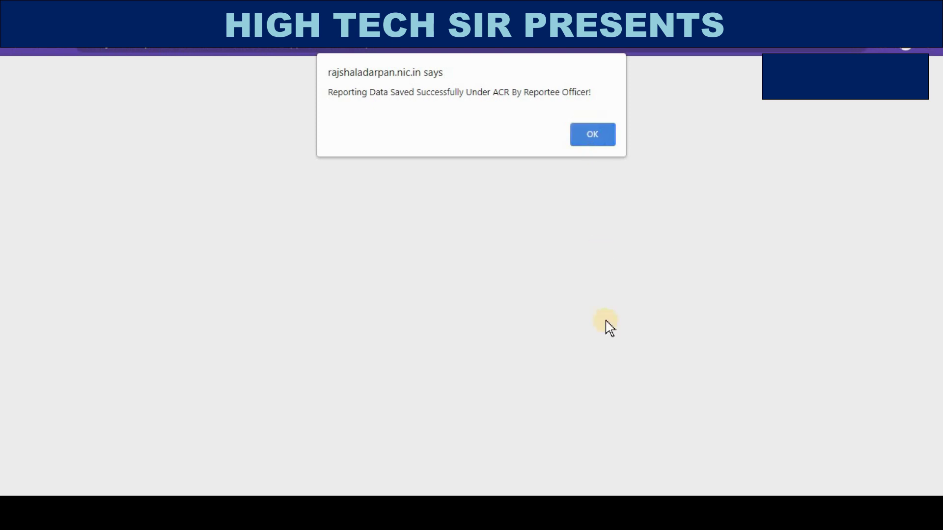
key("Return")
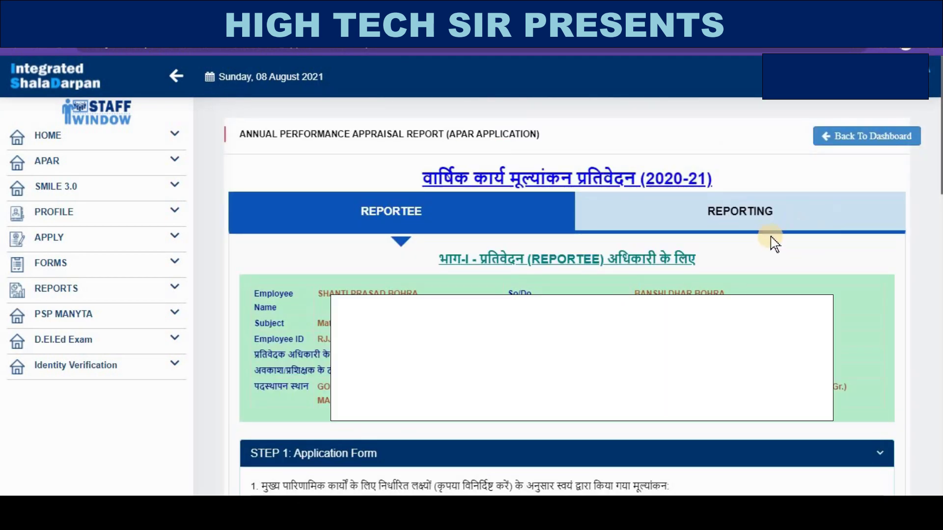
left_click(856, 140)
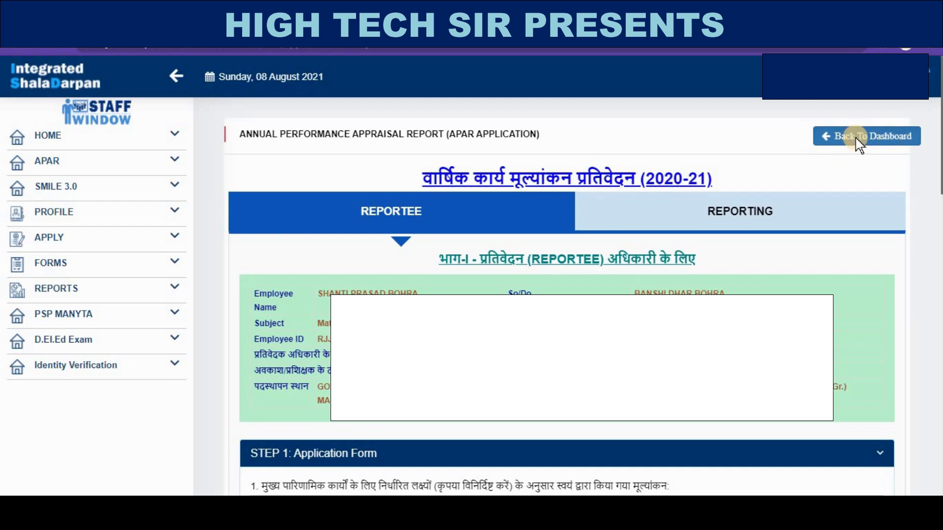
- Open the APAR 2020-21 application page and preview the filled APAR as a PDF
scroll(691, 216, "down", 2)
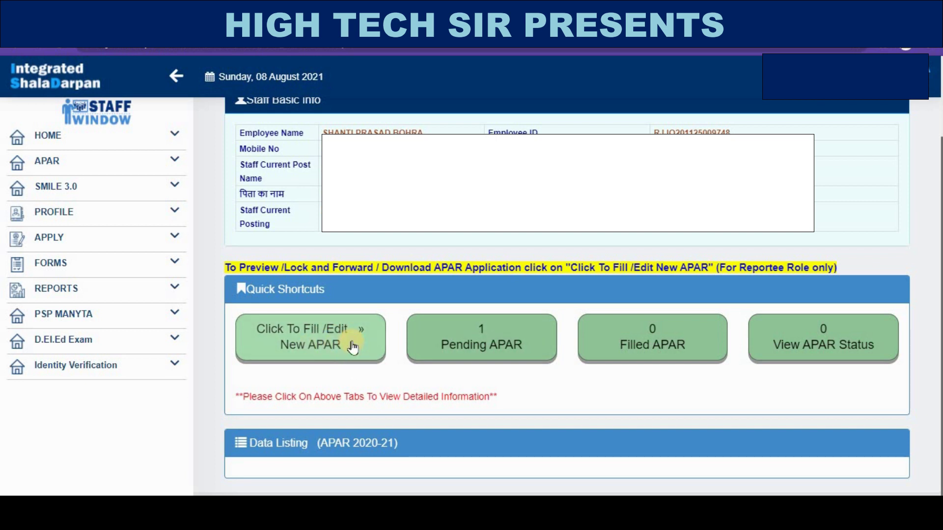
left_click(327, 342)
scroll(428, 316, "down", 3)
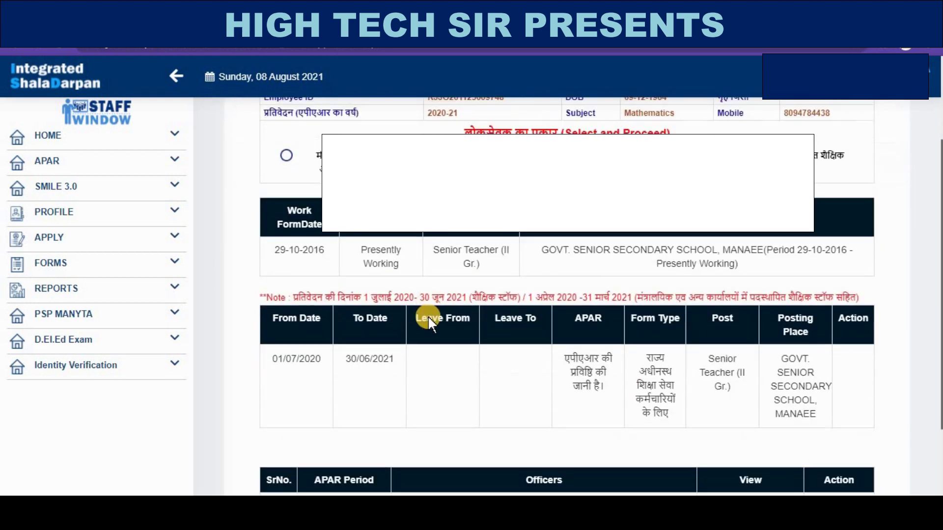
scroll(443, 317, "down", 3)
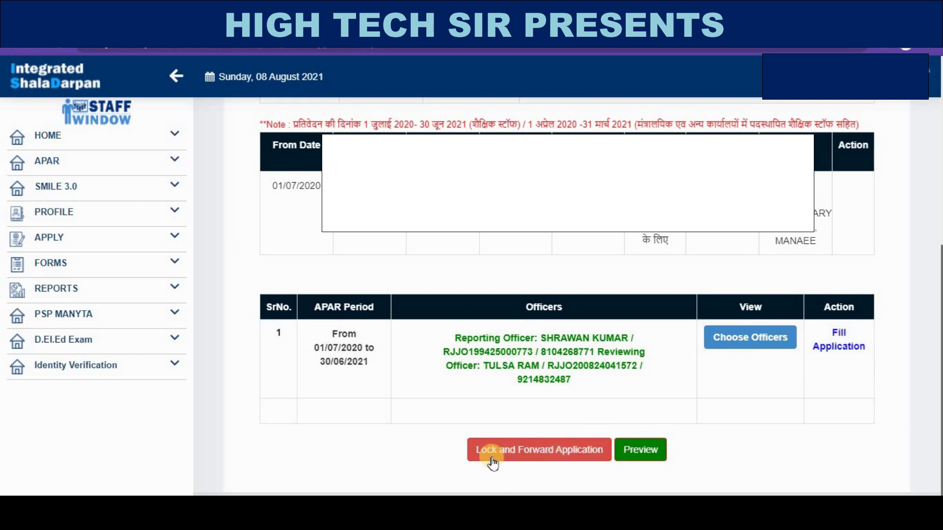
left_click(640, 452)
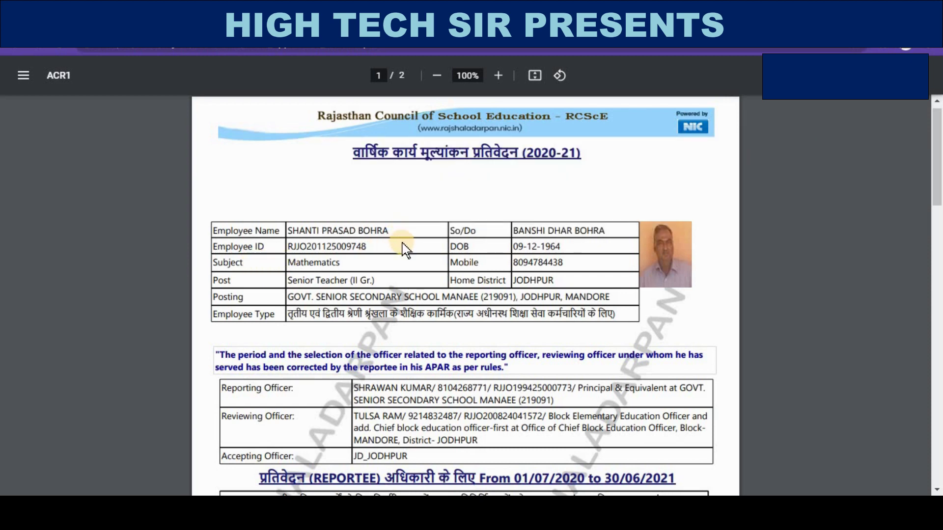
scroll(538, 239, "down", 20)
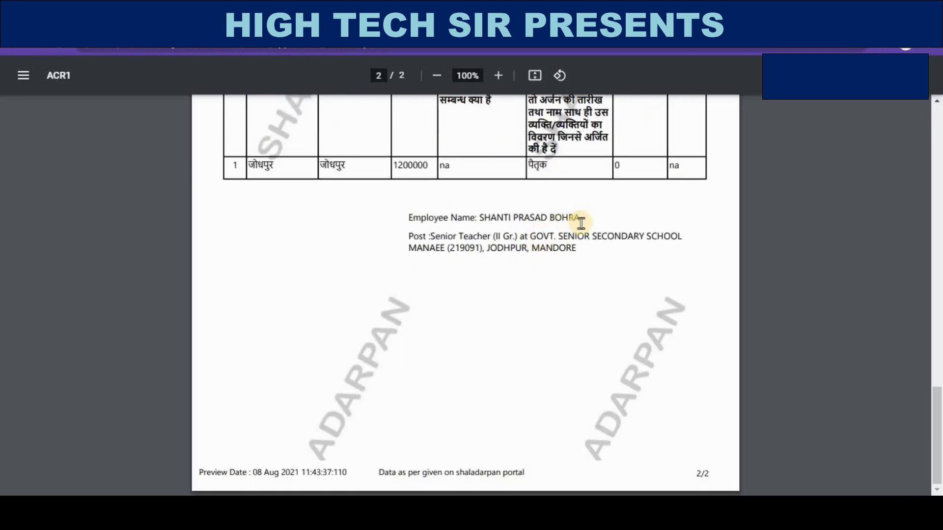
scroll(606, 272, "up", 8)
scroll(538, 271, "up", 11)
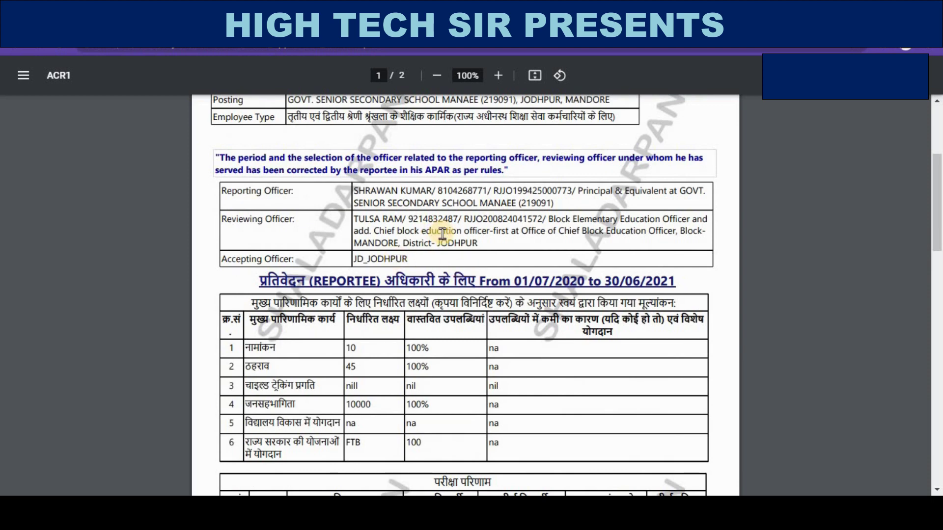
scroll(446, 226, "up", 4)
scroll(448, 235, "down", 20)
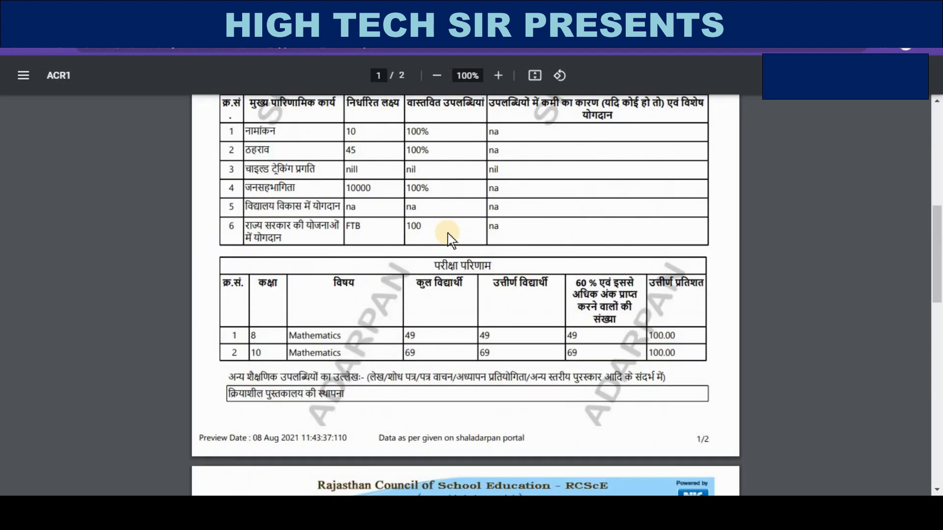
left_click(245, 12)
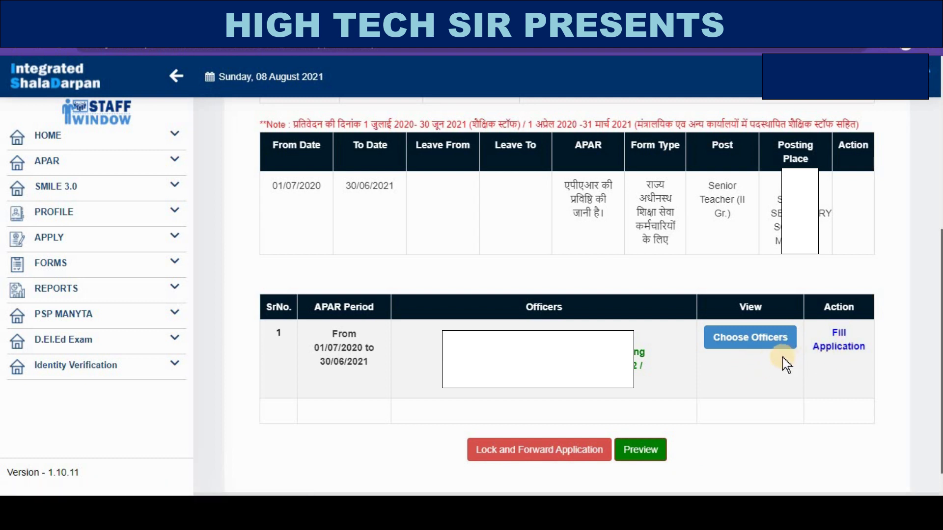
left_click(841, 347)
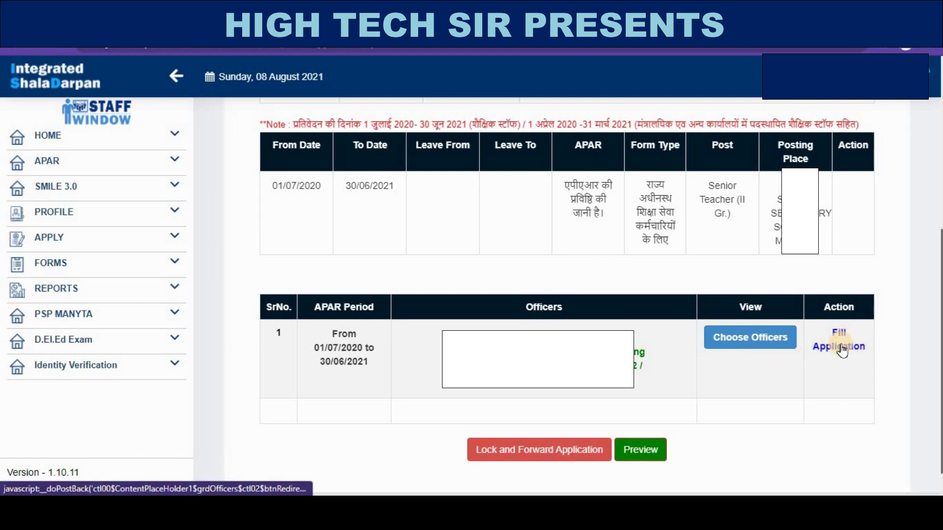
scroll(643, 362, "down", 15)
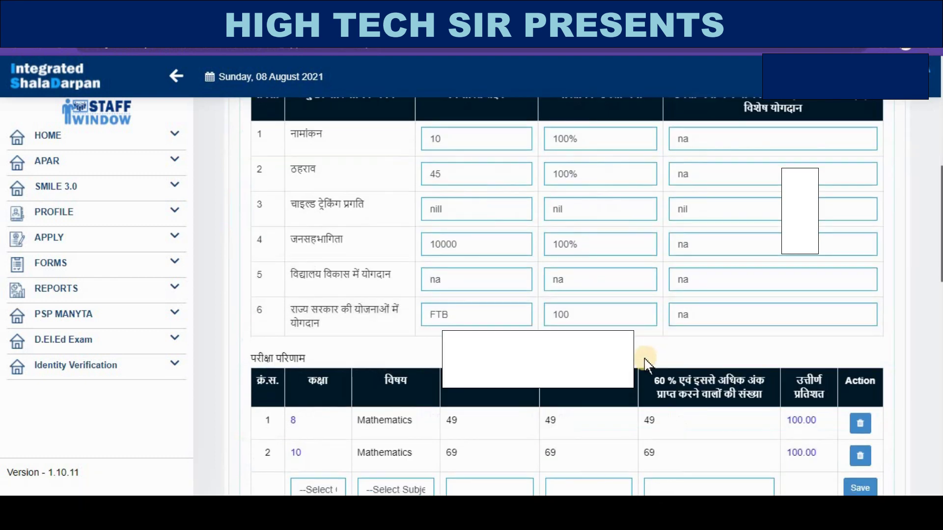
scroll(647, 363, "down", 10)
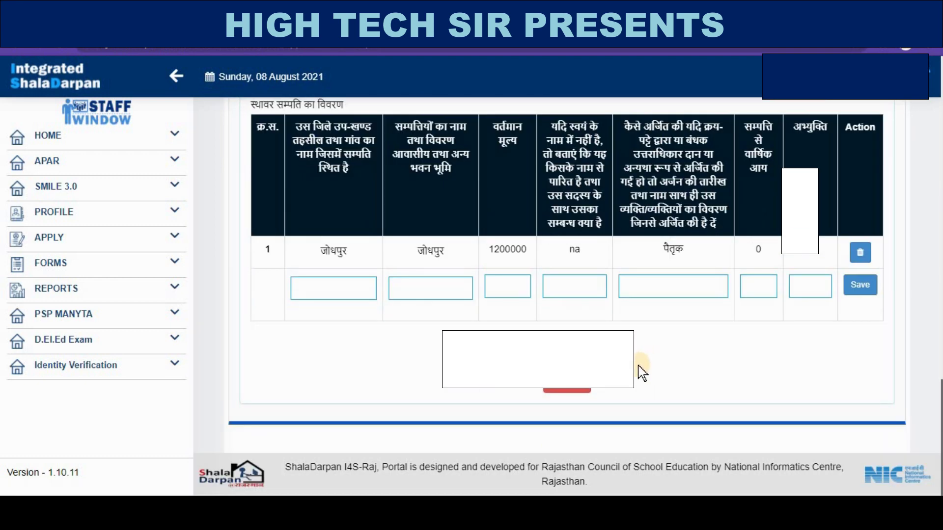
scroll(642, 373, "up", 20)
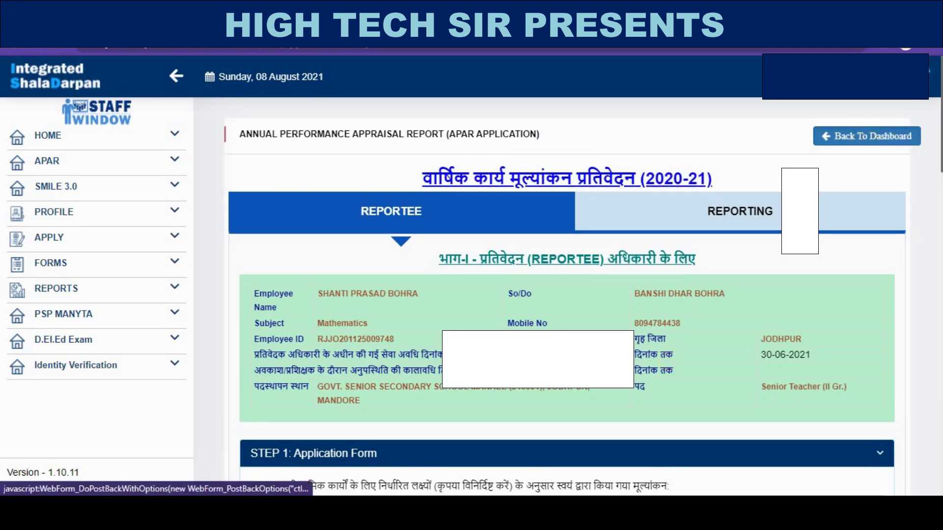
scroll(541, 310, "down", 2)
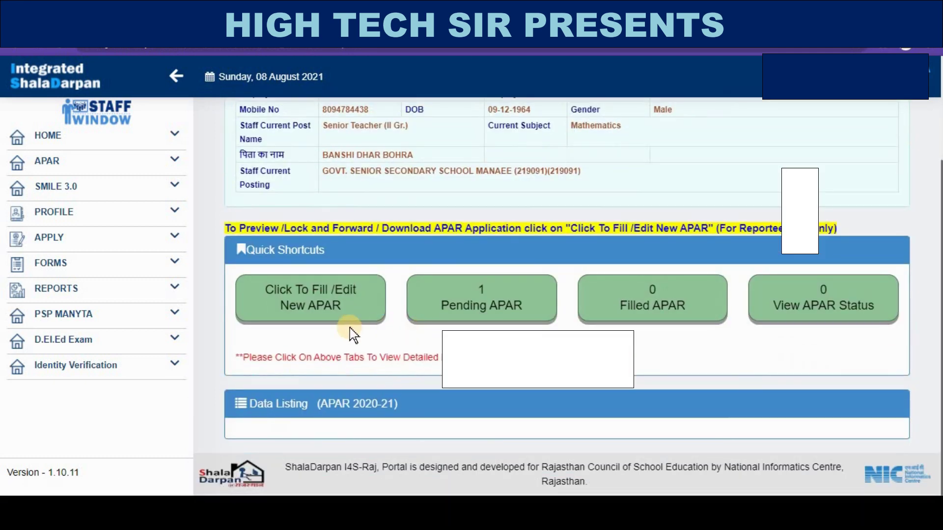
left_click(326, 311)
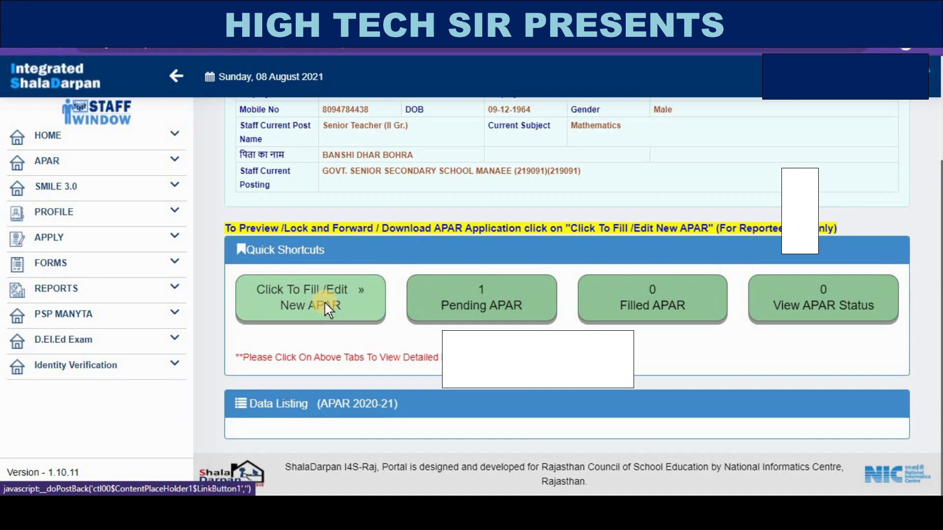
scroll(484, 301, "down", 10)
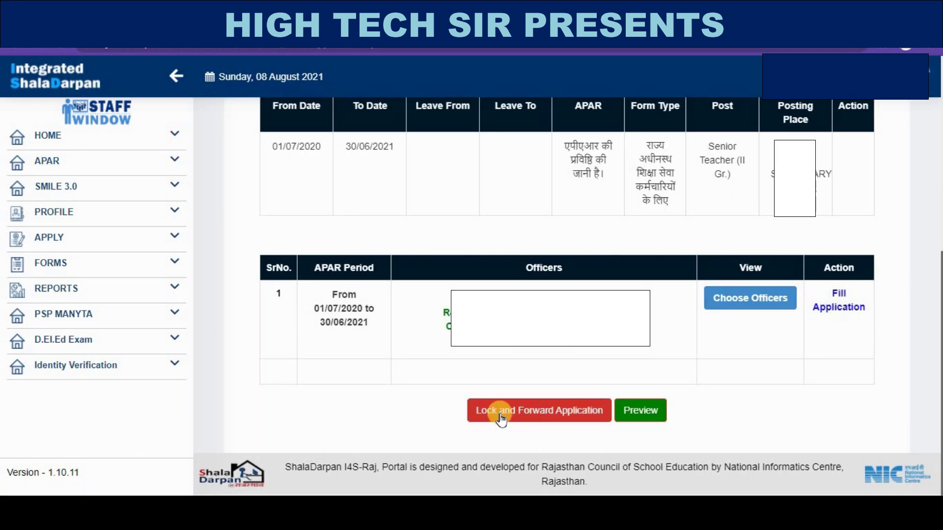
- Lock and forward the APAR, confirm the mobile OTP, and acknowledge the success message
left_click(544, 413)
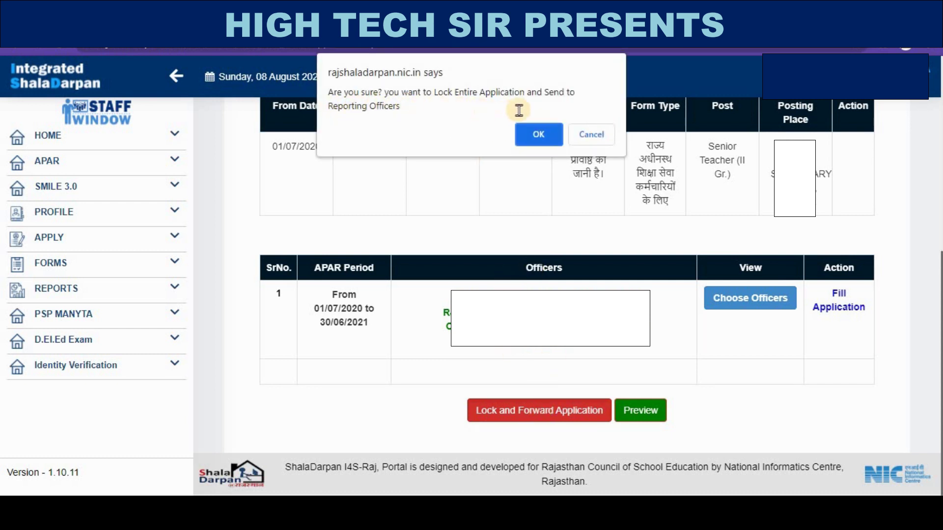
left_click(538, 134)
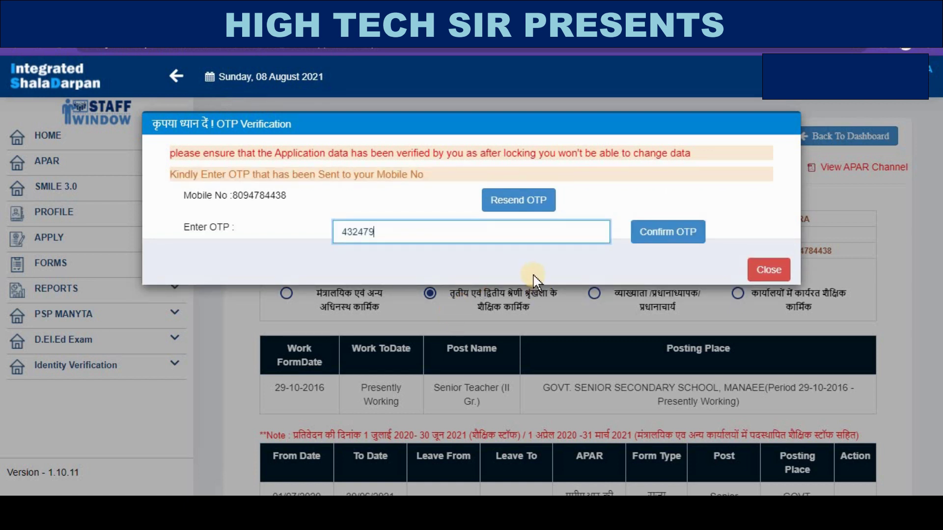
left_click(660, 240)
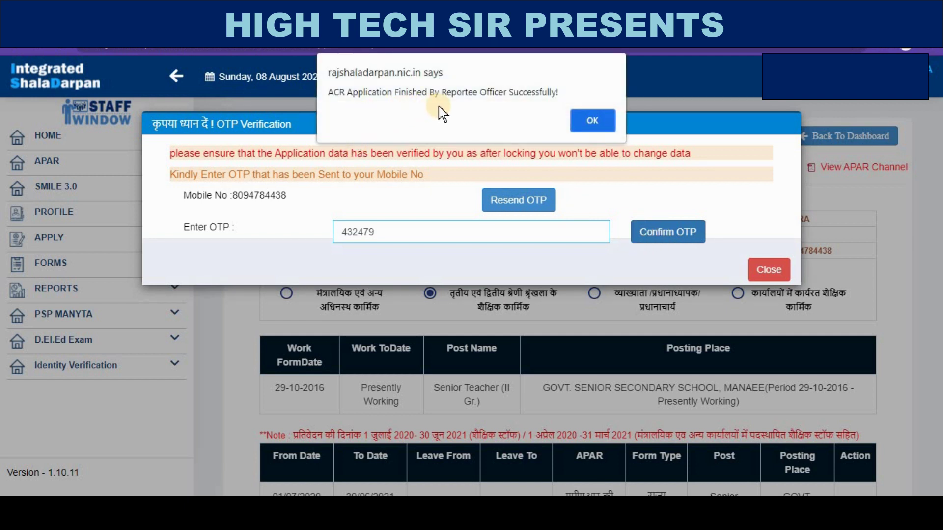
left_click(593, 123)
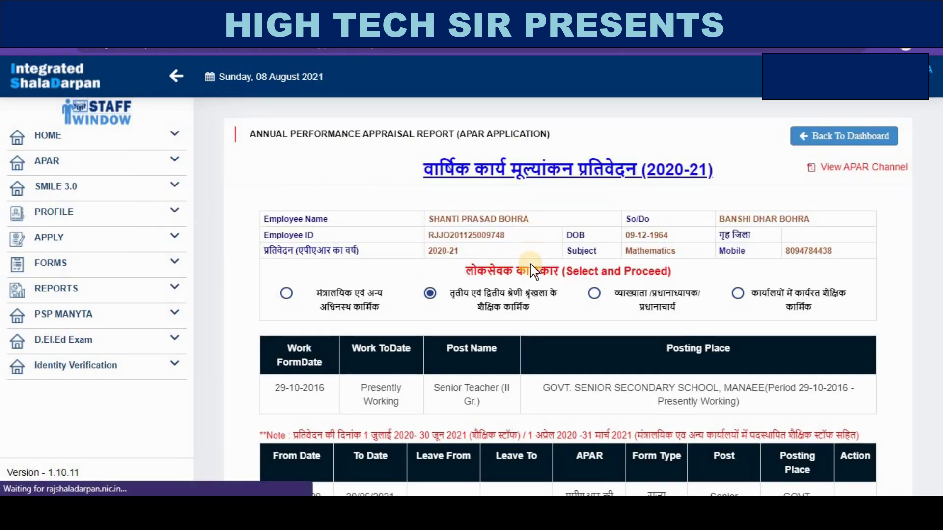
- Preview the submitted APAR application, then return to the APAR dashboard
scroll(585, 275, "down", 5)
scroll(584, 275, "down", 2)
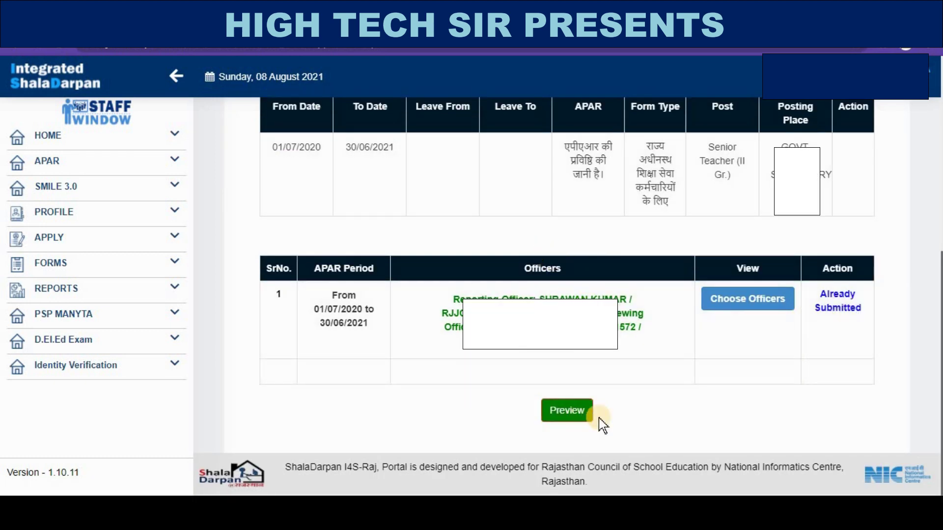
left_click(570, 399)
scroll(568, 393, "up", 6)
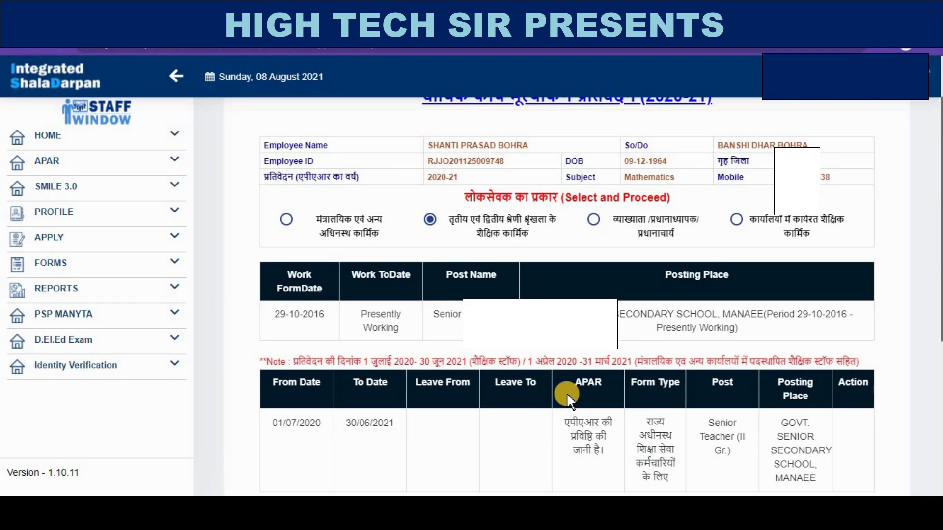
scroll(567, 393, "up", 2)
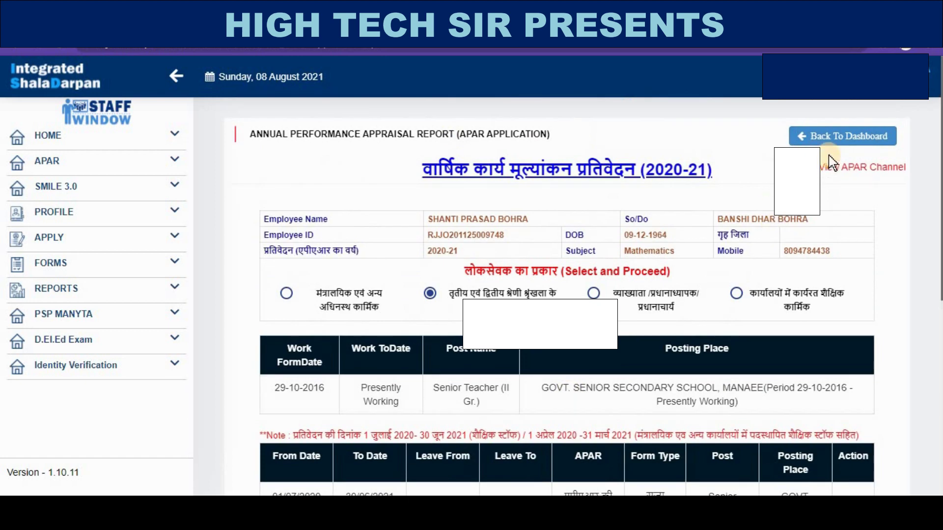
left_click(833, 138)
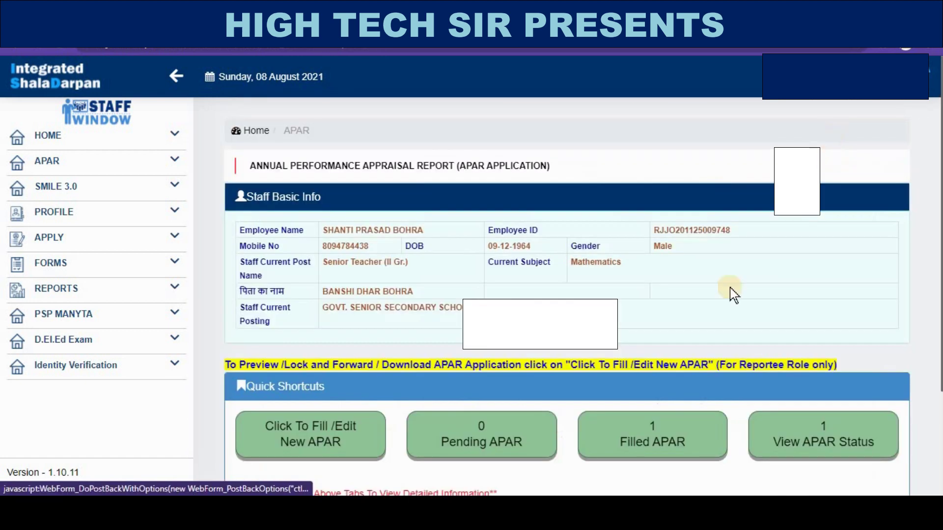
- View the APAR status table showing the application pending at the next level
scroll(731, 295, "down", 3)
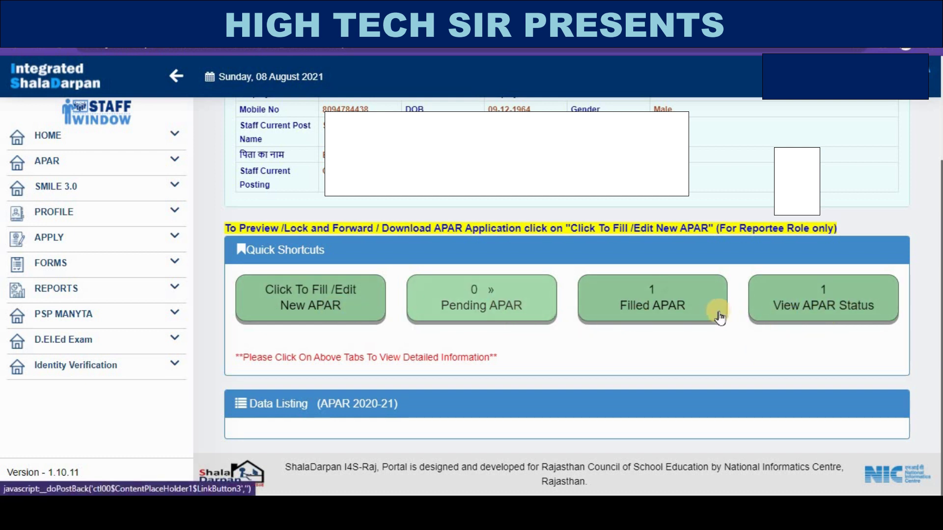
left_click(800, 311)
scroll(781, 334, "down", 2)
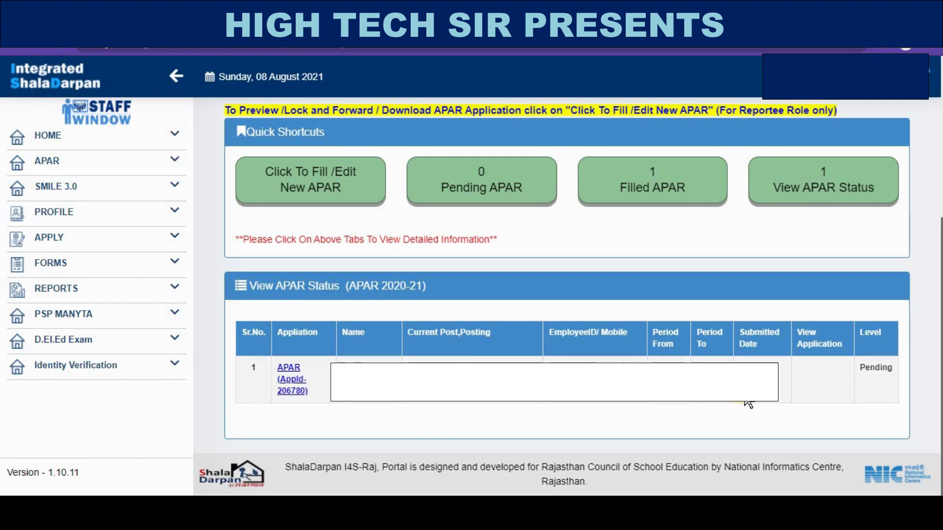
scroll(566, 297, "up", 3)
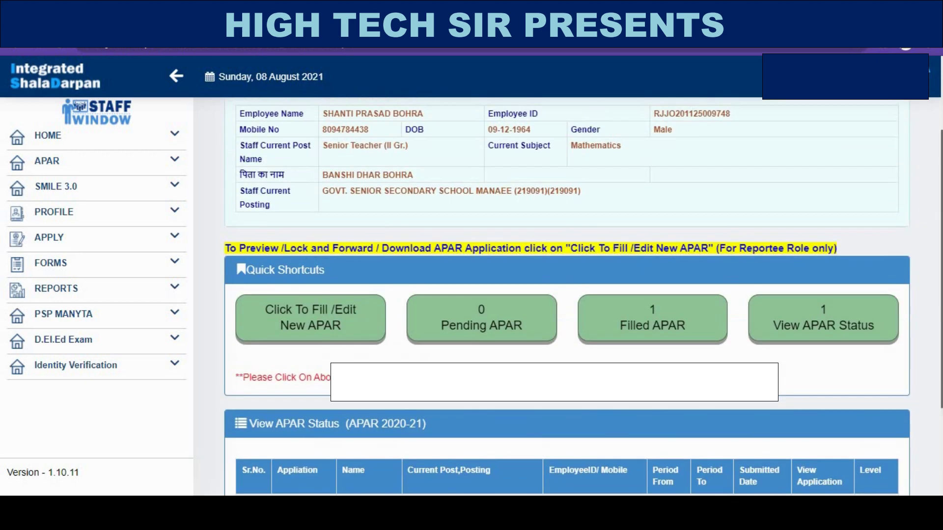
scroll(566, 298, "up", 2)
scroll(566, 298, "down", 5)
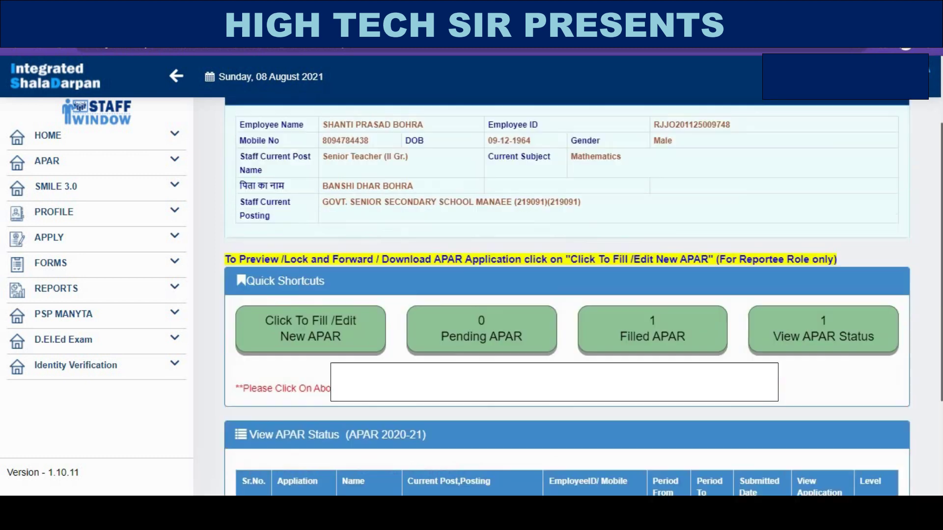
scroll(479, 442, "up", 3)
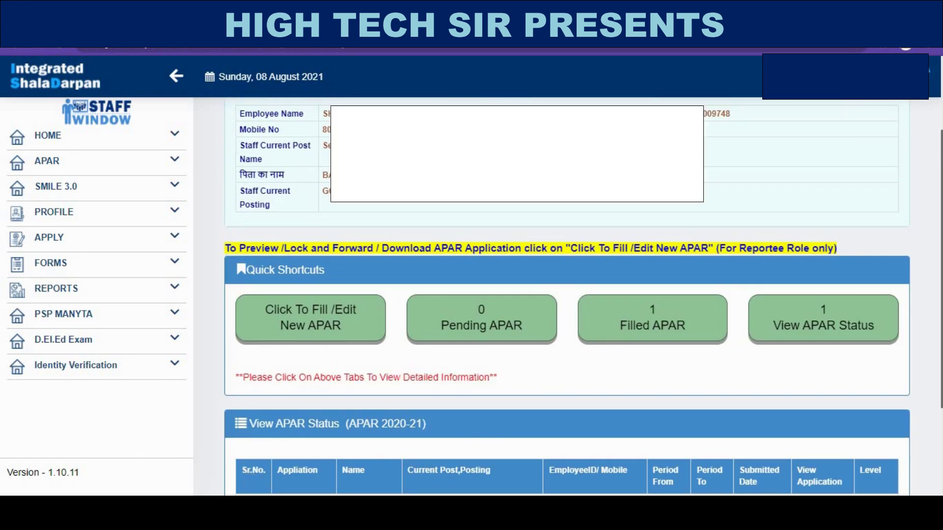
- Switch to the reporting officer's browser window and open the APAR dashboard
mouse_move(221, 513)
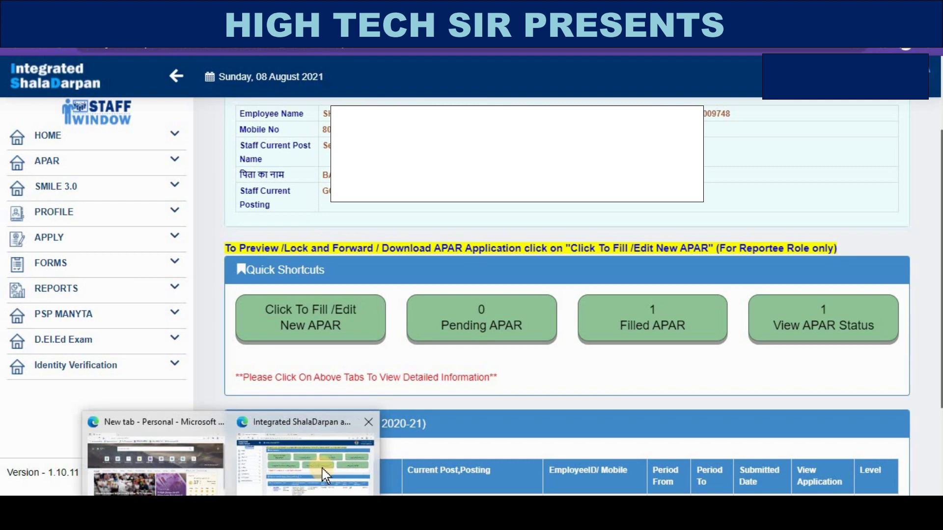
left_click(295, 474)
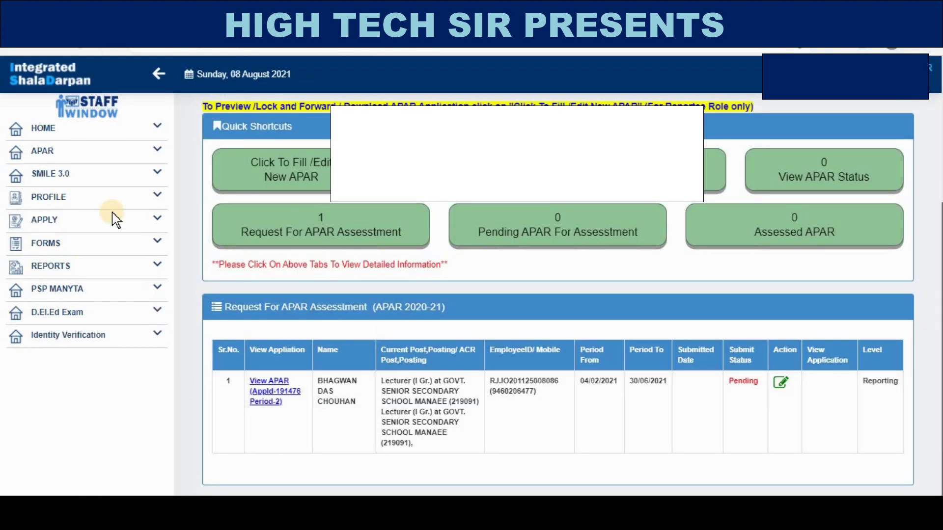
scroll(116, 210, "up", 5)
left_click(50, 150)
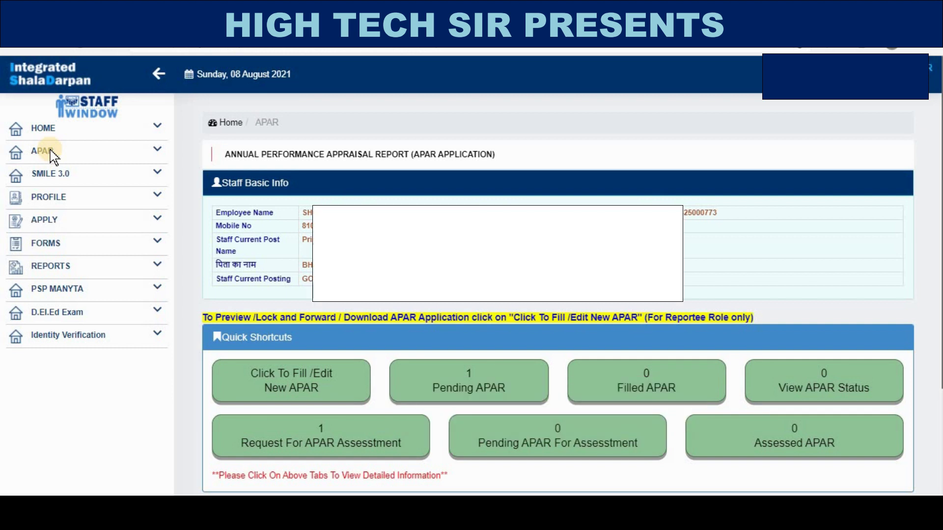
- List APARs pending assessment and open the forwarded application via View APAR
scroll(572, 385, "down", 1)
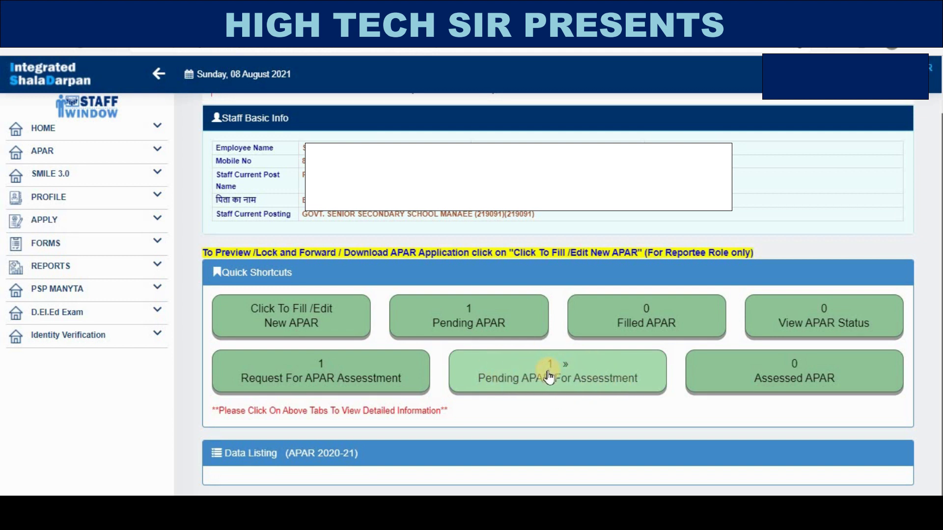
left_click(548, 377)
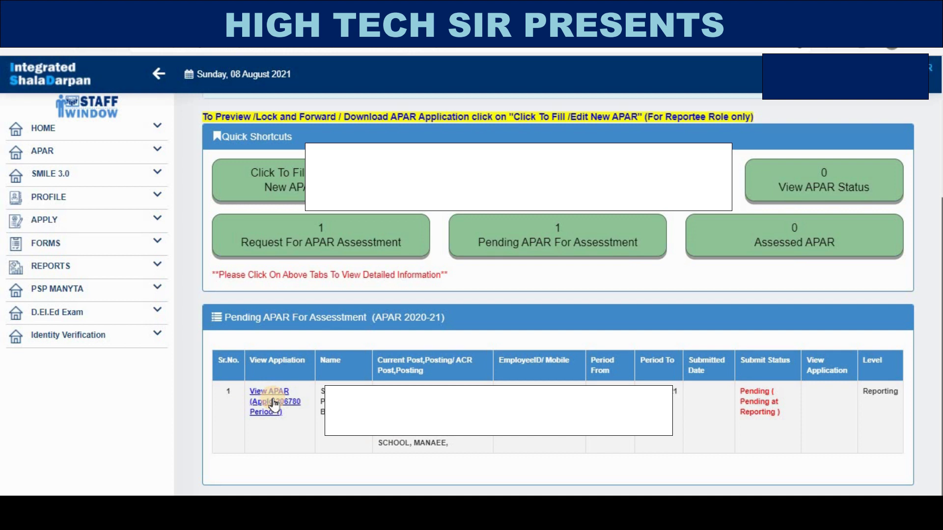
left_click(274, 404)
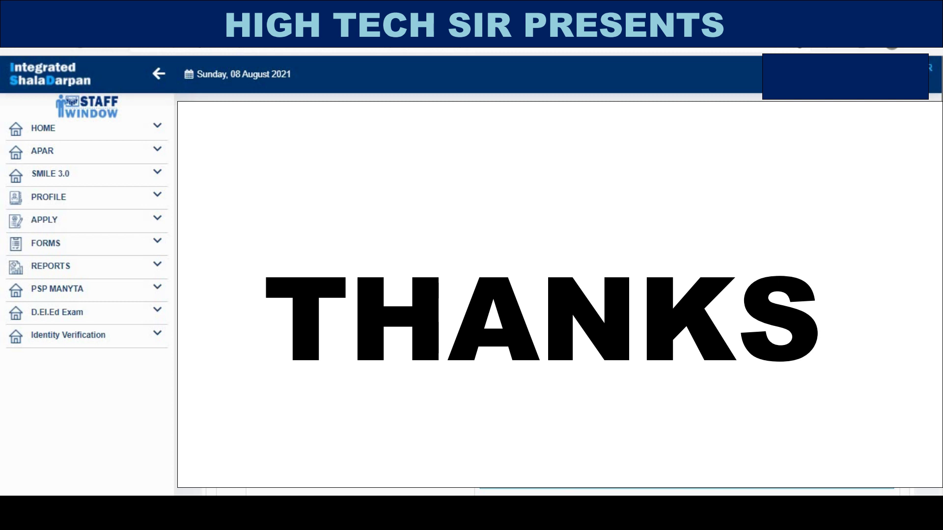
scroll(560, 295, "down", 5)
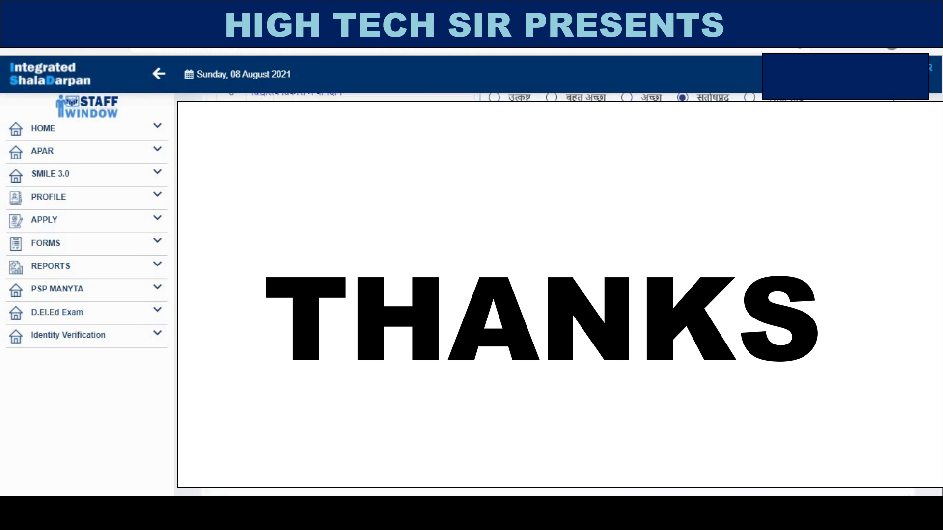
scroll(560, 295, "down", 3)
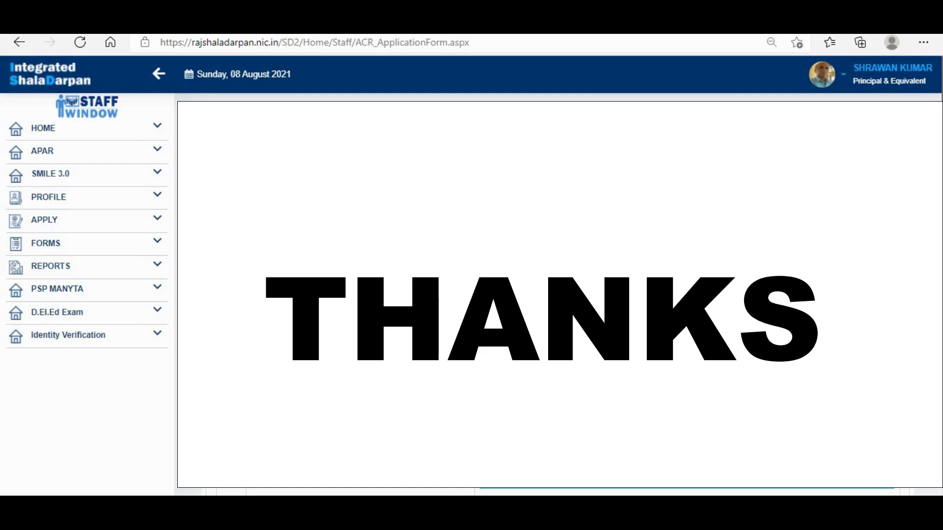